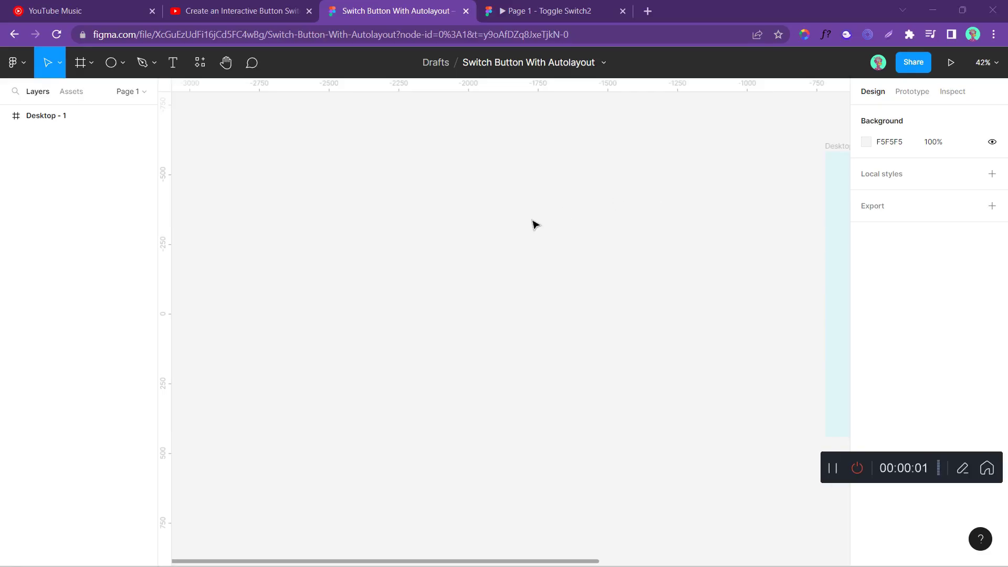
# Step: Draw a large circle on the empty canvas with the Ellipse tool
pyautogui.hscroll(-2, 534, 226)
pyautogui.click(111, 63)
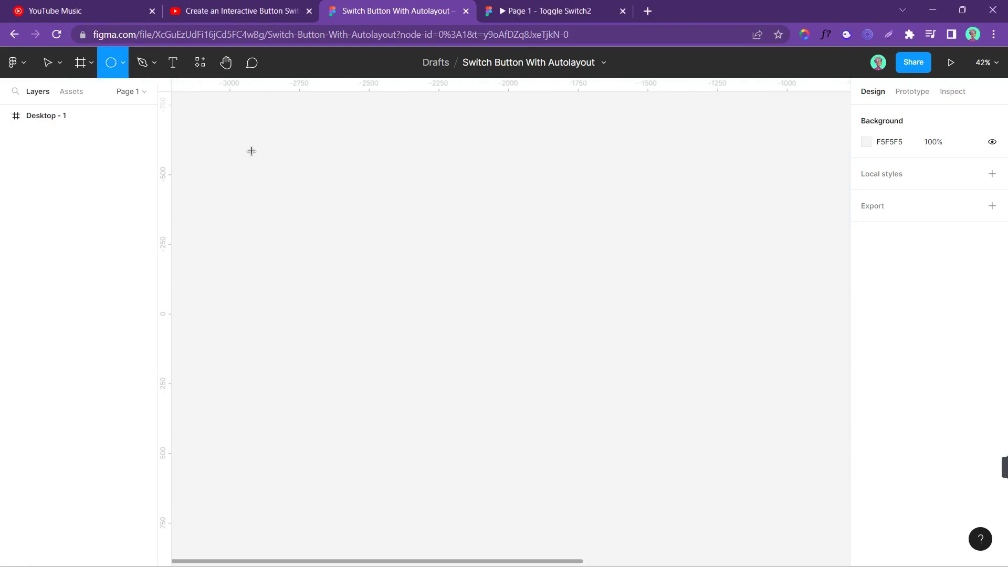
pyautogui.moveTo(252, 150); pyautogui.dragTo(390, 287)
# Step: Size the circle to exactly 180 by 180 and reposition it on the canvas
pyautogui.click(893, 169)
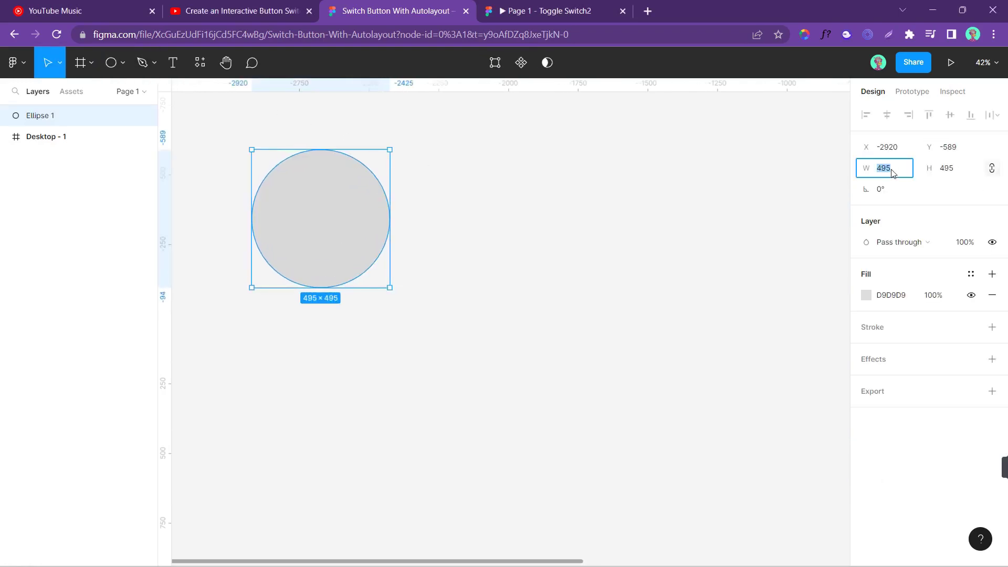
pyautogui.write('178')
pyautogui.press('Return')
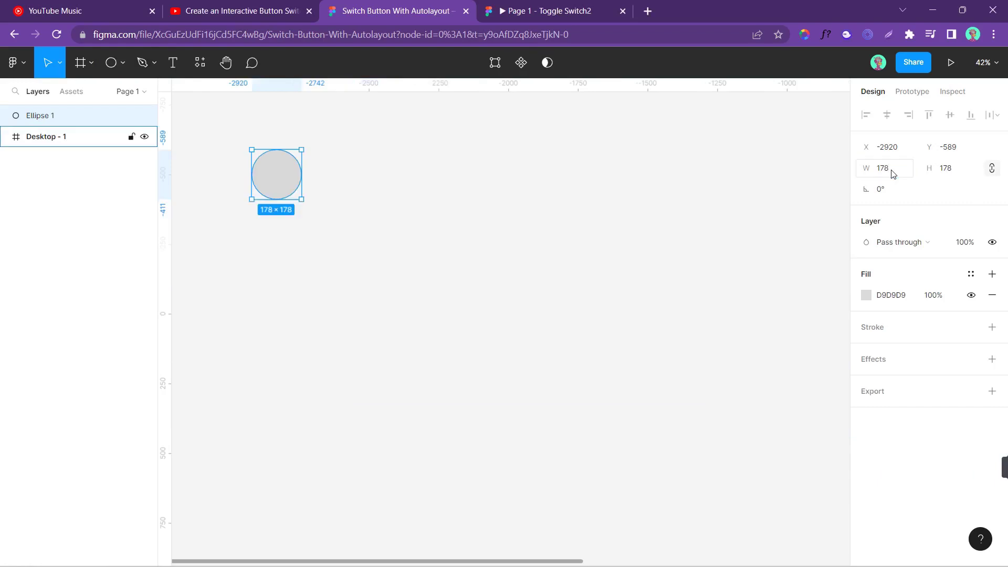
pyautogui.moveTo(282, 178); pyautogui.dragTo(398, 252)
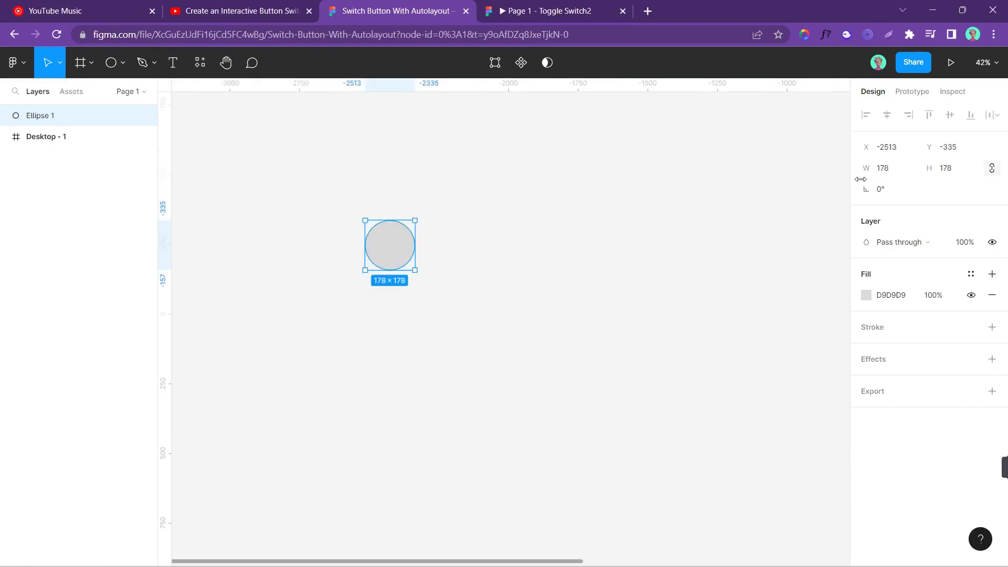
pyautogui.click(886, 175)
pyautogui.write('180')
pyautogui.press('Return')
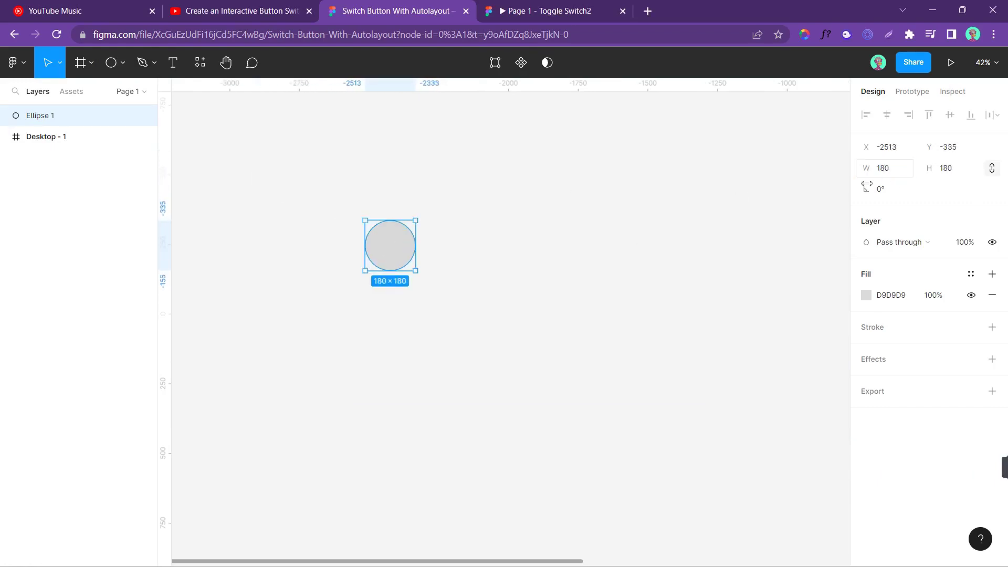
pyautogui.click(517, 270)
pyautogui.click(390, 248)
# Step: Wrap the circle in an auto-layout frame with 15 padding and stretch it to 392 wide
pyautogui.rightClick(389, 248)
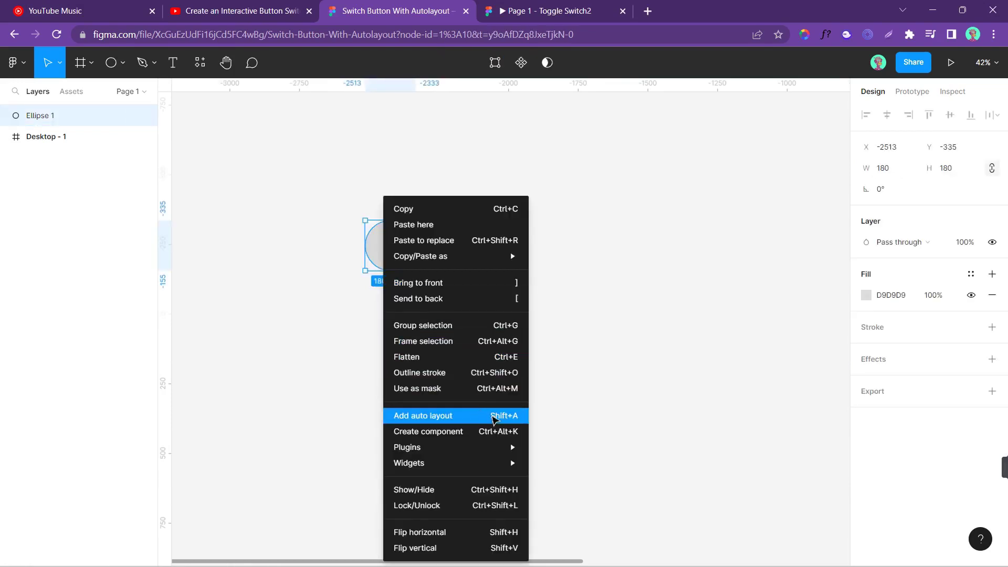
pyautogui.click(492, 416)
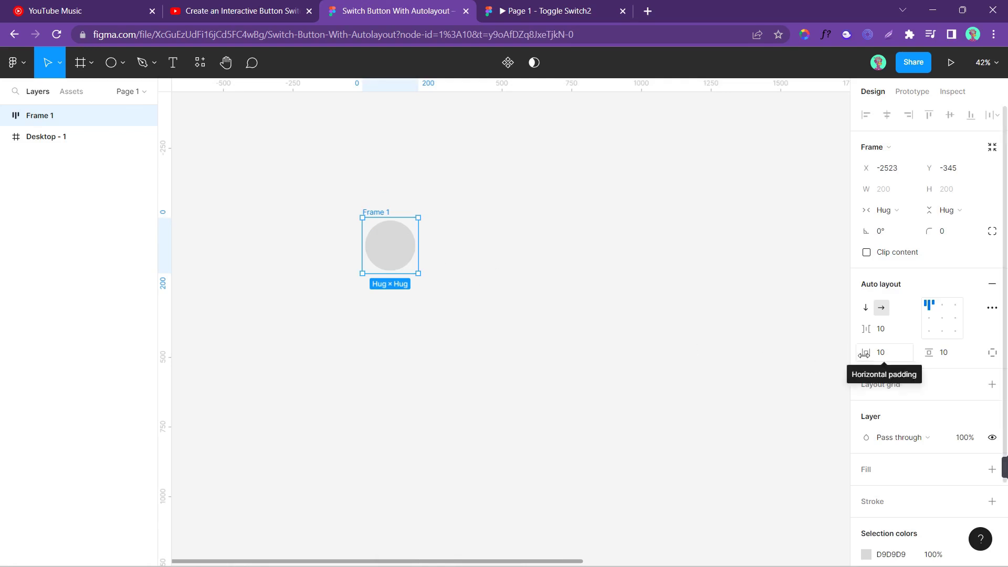
pyautogui.moveTo(864, 356); pyautogui.dragTo(871, 364)
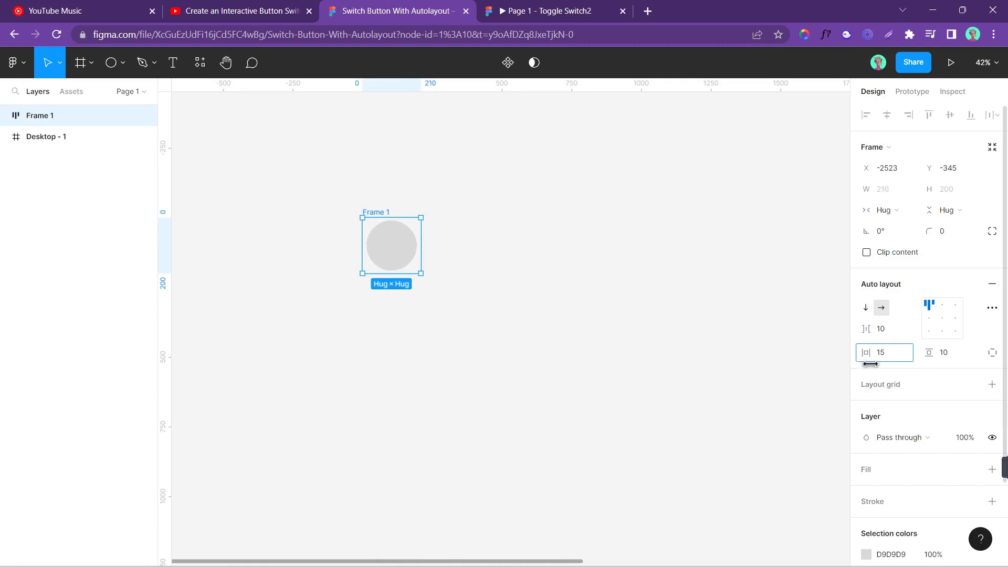
pyautogui.moveTo(929, 353); pyautogui.dragTo(939, 352)
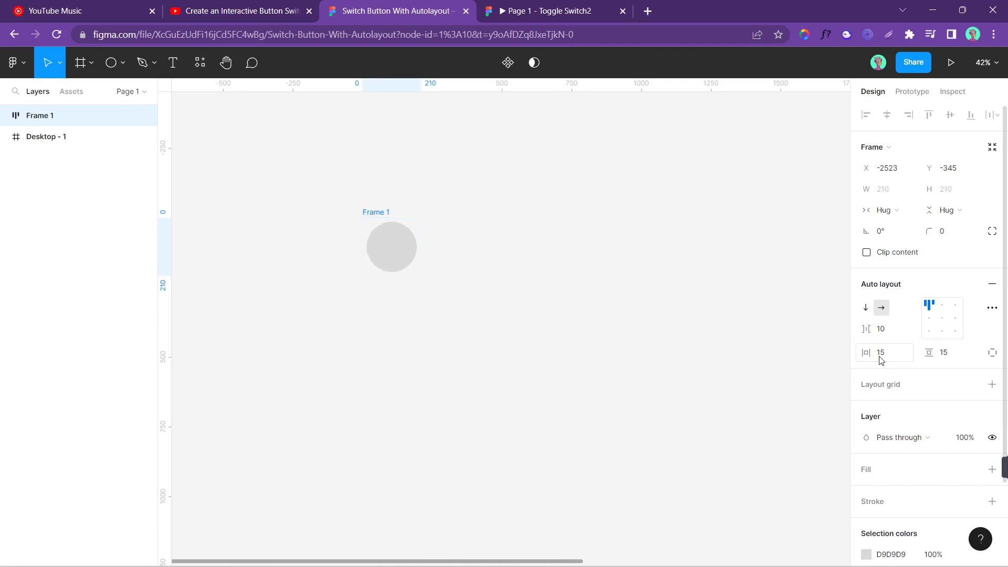
pyautogui.moveTo(423, 247); pyautogui.dragTo(472, 250)
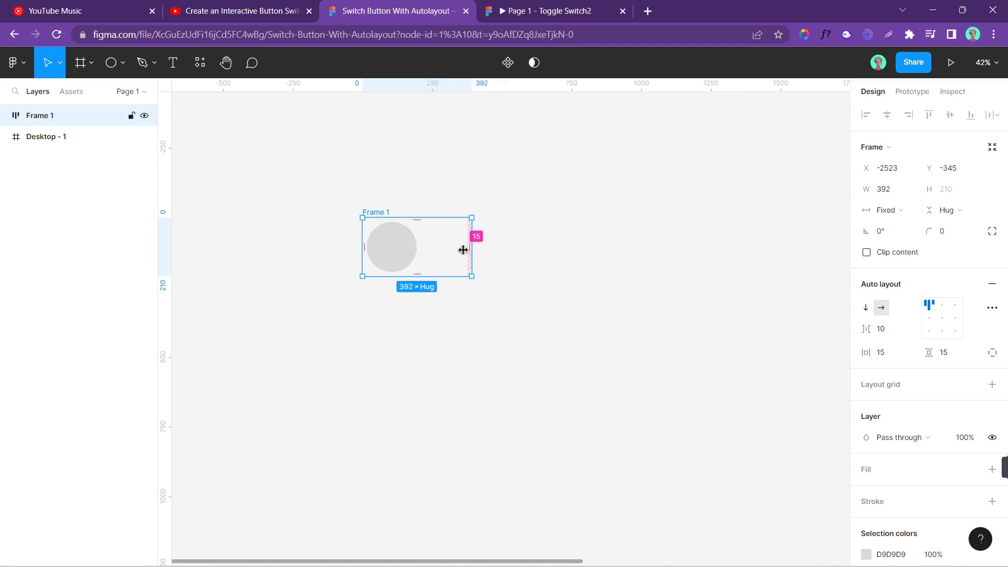
pyautogui.press('alt')
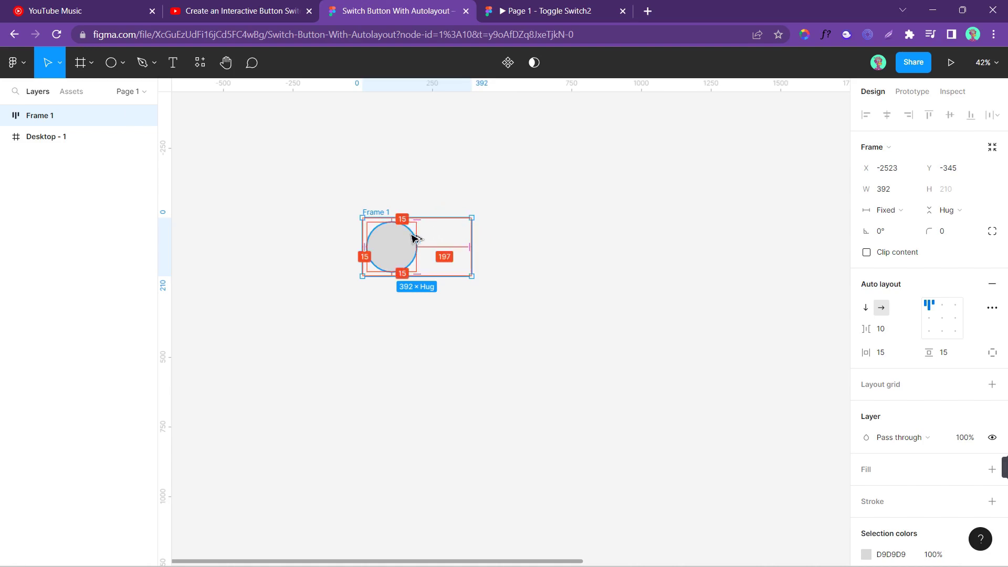
# Step: Add a light grey BBBBBB fill to Frame 1
pyautogui.click(511, 275)
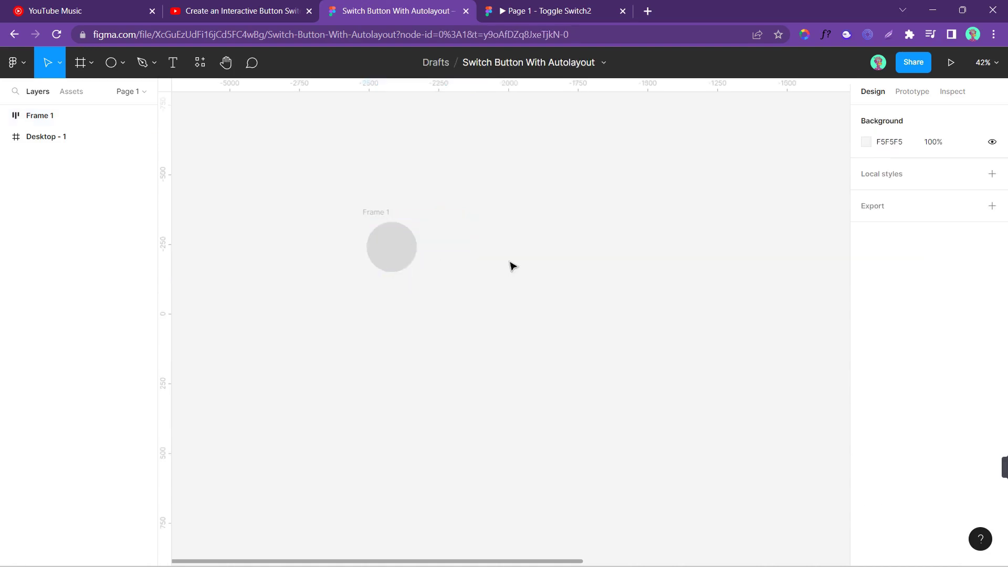
pyautogui.click(374, 212)
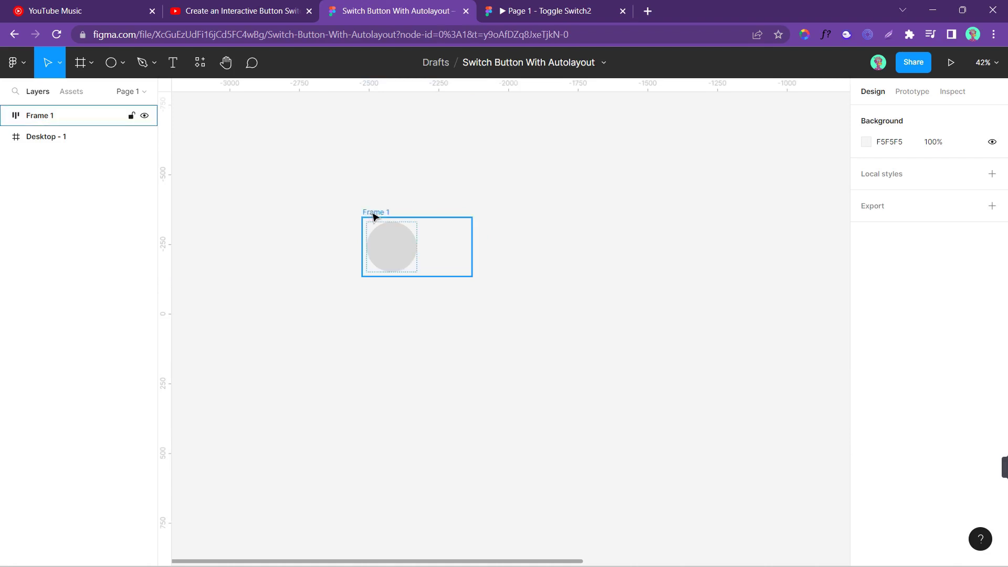
pyautogui.scroll(-2, 868, 418)
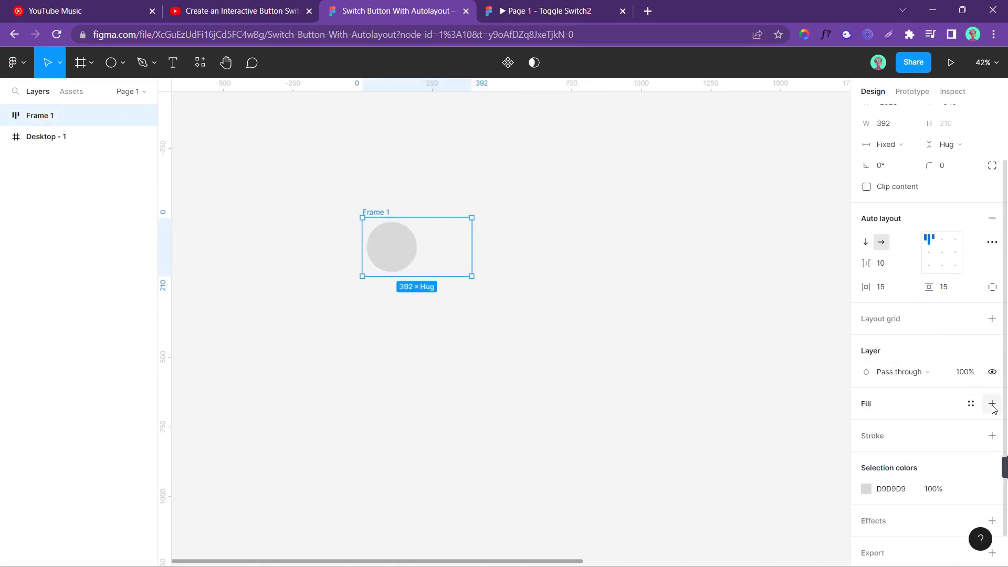
pyautogui.click(991, 404)
pyautogui.click(866, 425)
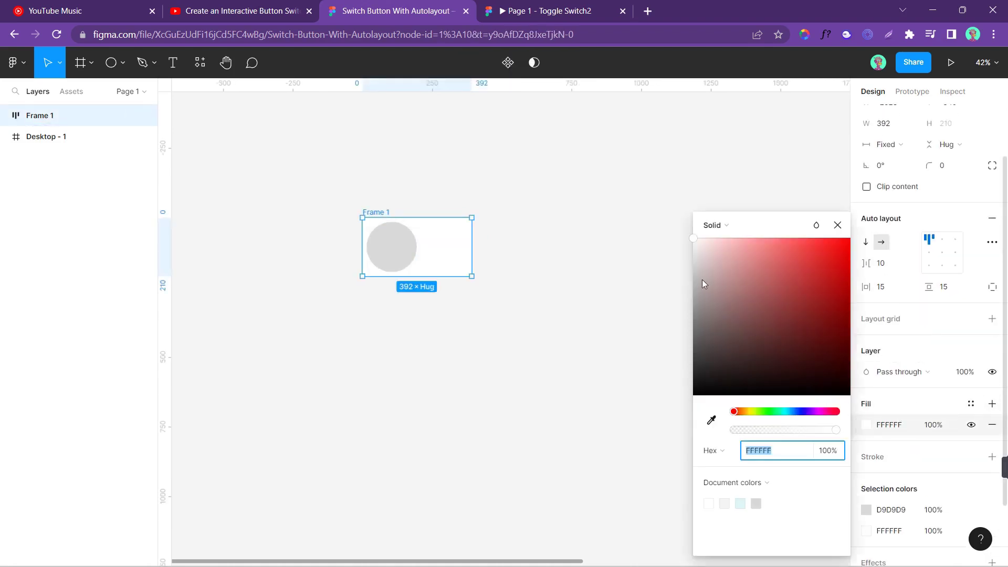
pyautogui.moveTo(704, 284); pyautogui.dragTo(679, 289)
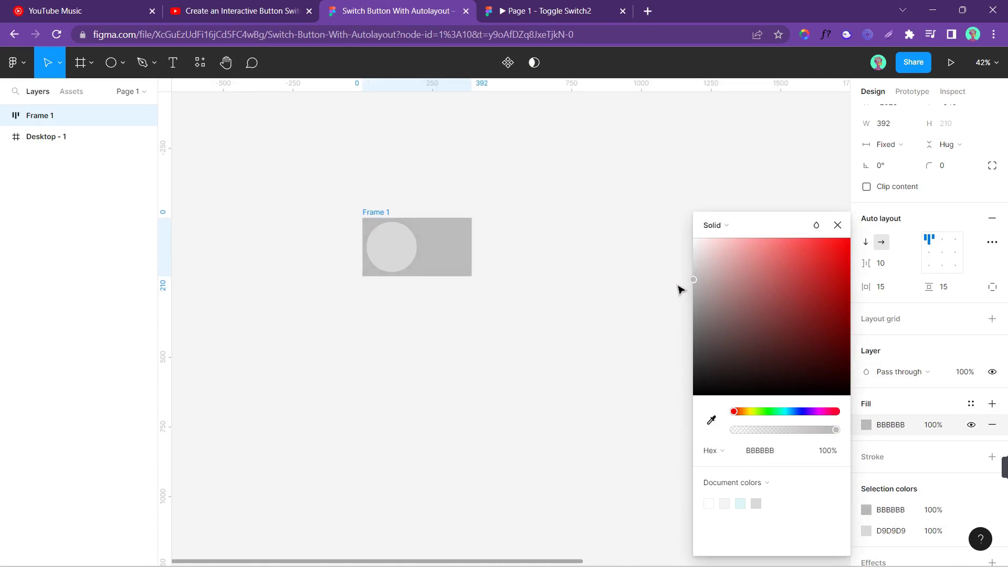
pyautogui.click(838, 225)
# Step: Change the circle's fill to white FFFFFF
pyautogui.click(633, 289)
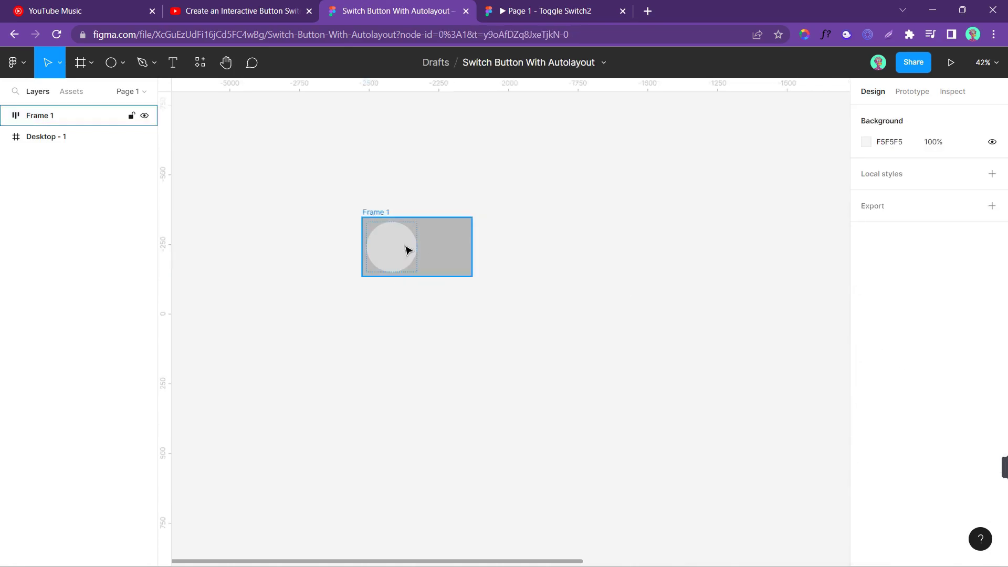
pyautogui.click(407, 250)
pyautogui.click(866, 316)
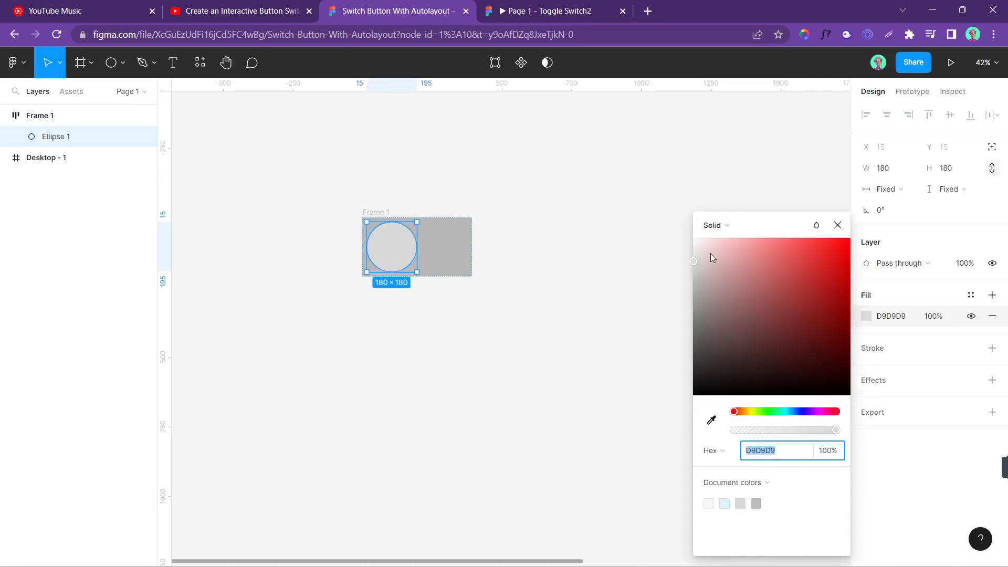
pyautogui.write('FFFFFF')
pyautogui.press('Return')
pyautogui.click(838, 225)
pyautogui.click(671, 277)
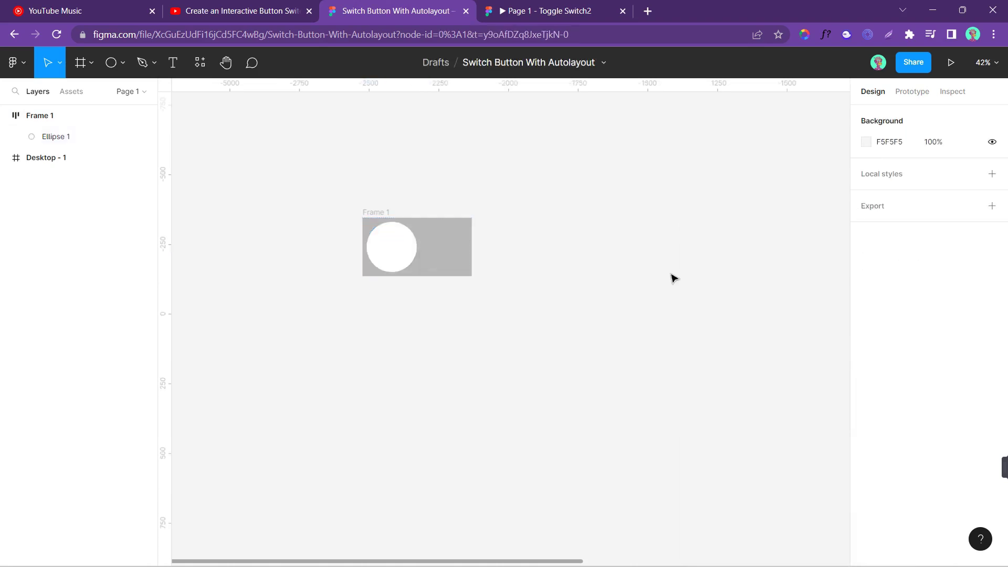
# Step: Give Frame 1 a 150 corner radius so the grey track becomes a pill
pyautogui.click(386, 214)
pyautogui.click(949, 235)
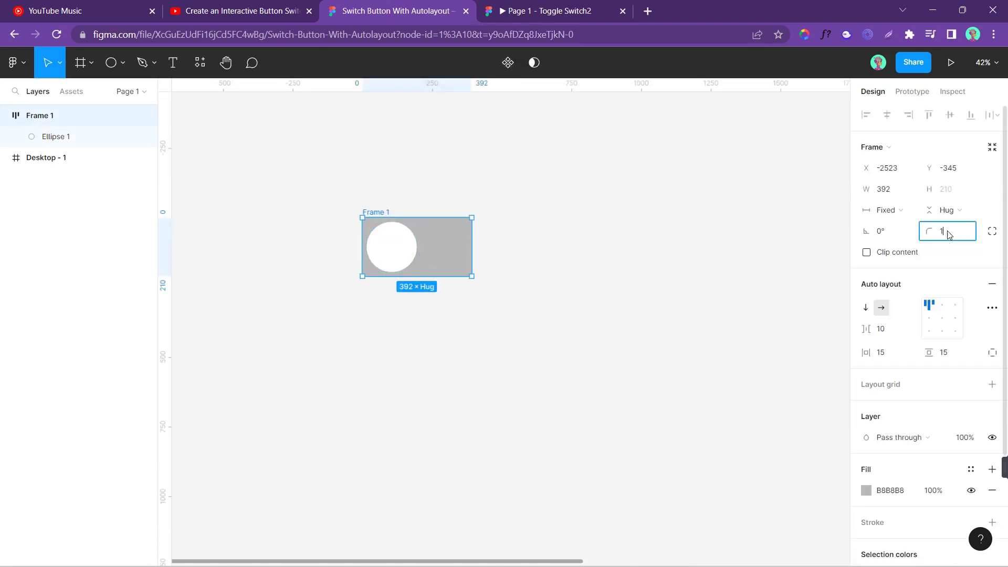
pyautogui.write('00')
pyautogui.press('Return')
pyautogui.click(948, 234)
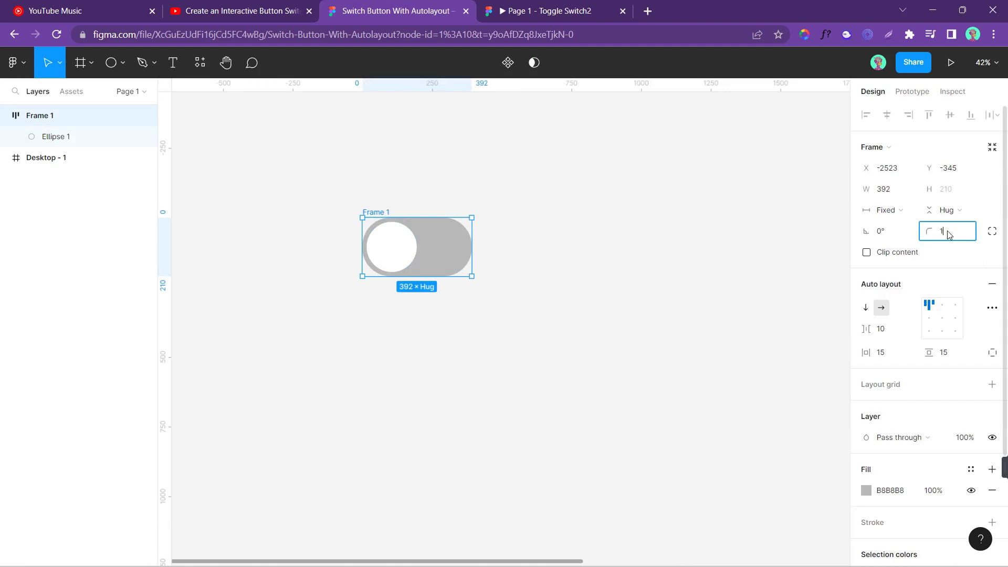
pyautogui.click(546, 204)
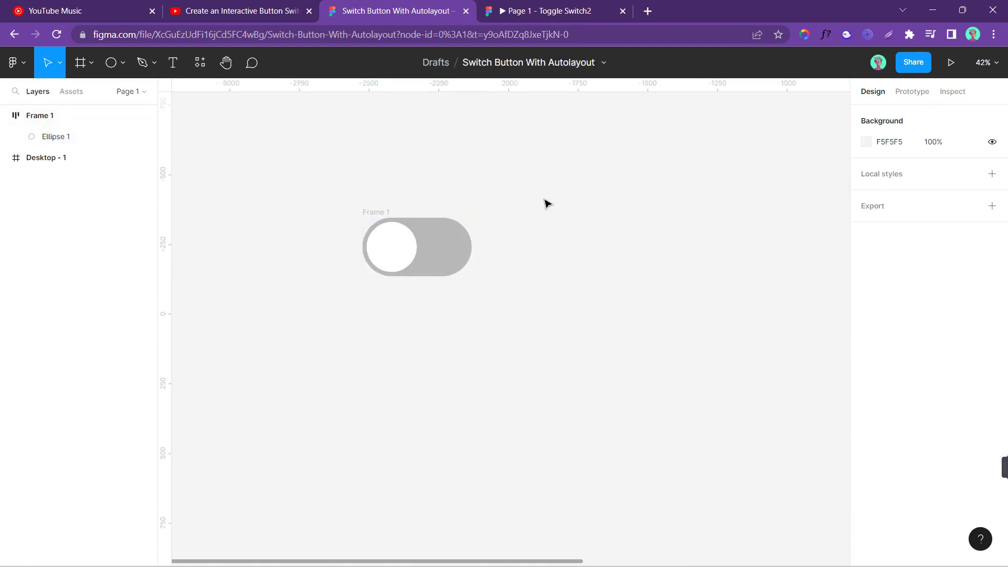
pyautogui.click(378, 213)
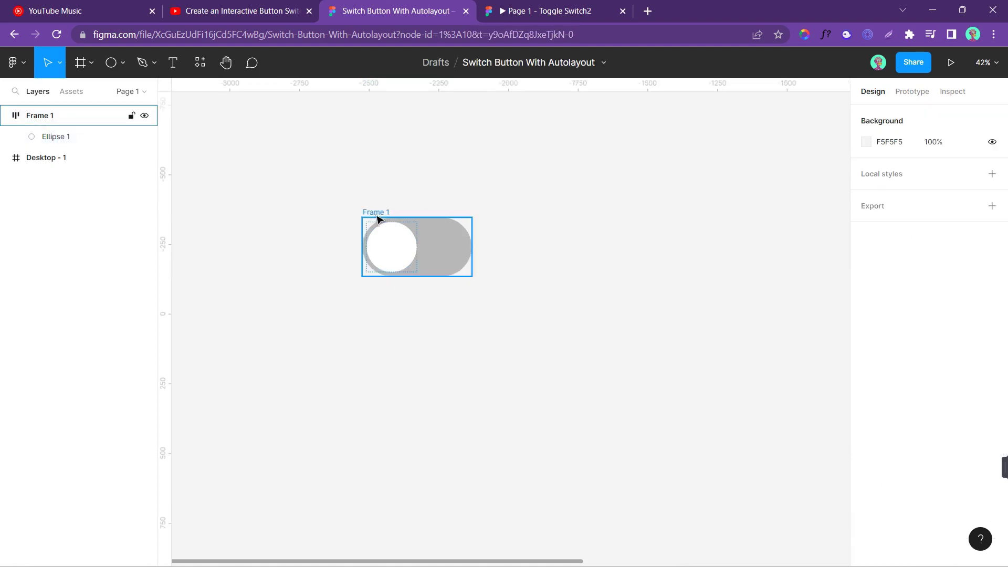
pyautogui.click(5, 115)
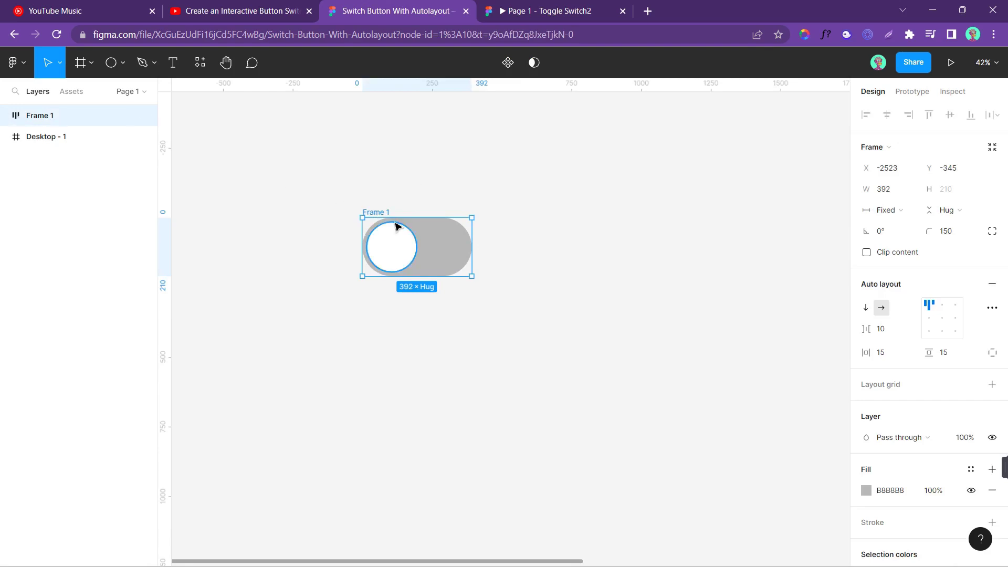
# Step: Make the switch a component, add a second variant, and align its knob right
pyautogui.click(508, 63)
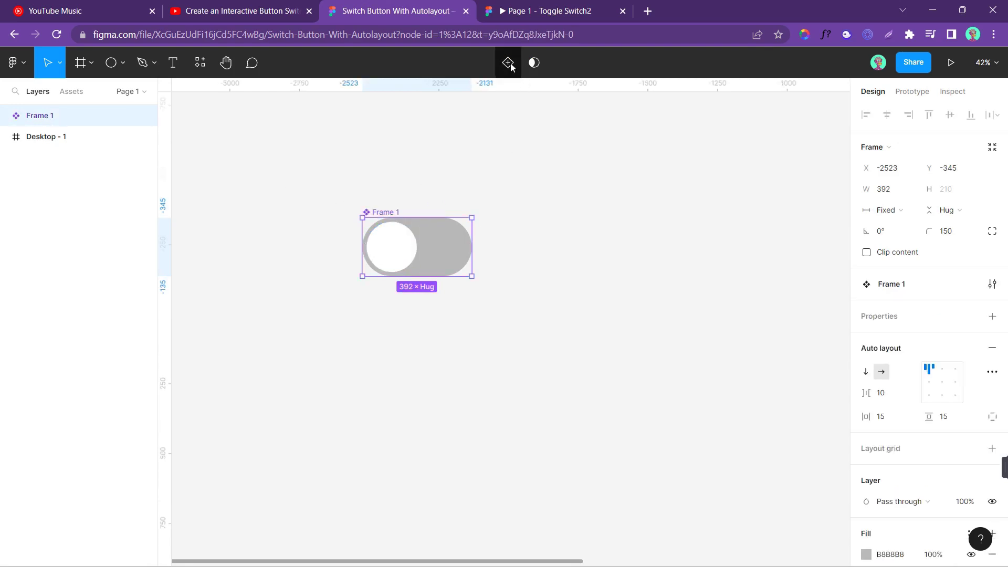
pyautogui.click(509, 63)
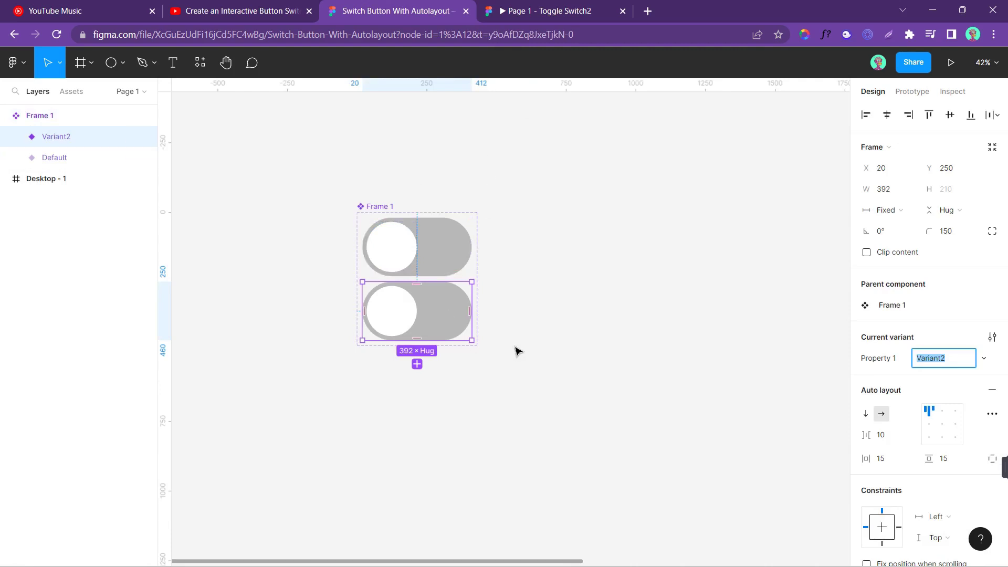
pyautogui.click(956, 424)
# Step: Change the second variant's track fill to dark 323232
pyautogui.scroll(-5, 930, 441)
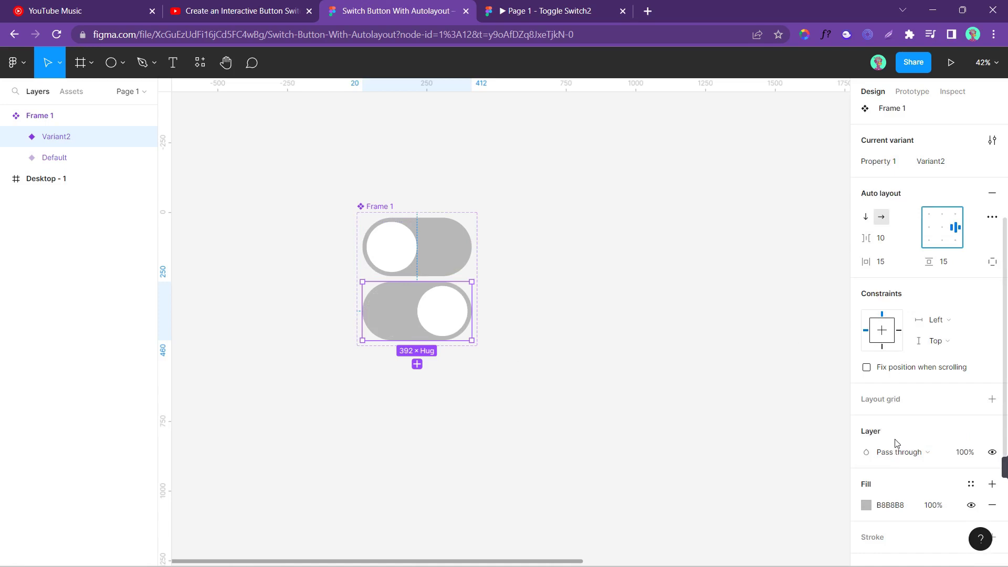
pyautogui.click(866, 503)
pyautogui.moveTo(706, 330)
pyautogui.mouseDown()
pyautogui.moveTo(662, 382)
pyautogui.moveTo(659, 357)
pyautogui.moveTo(657, 374)
pyautogui.mouseUp()
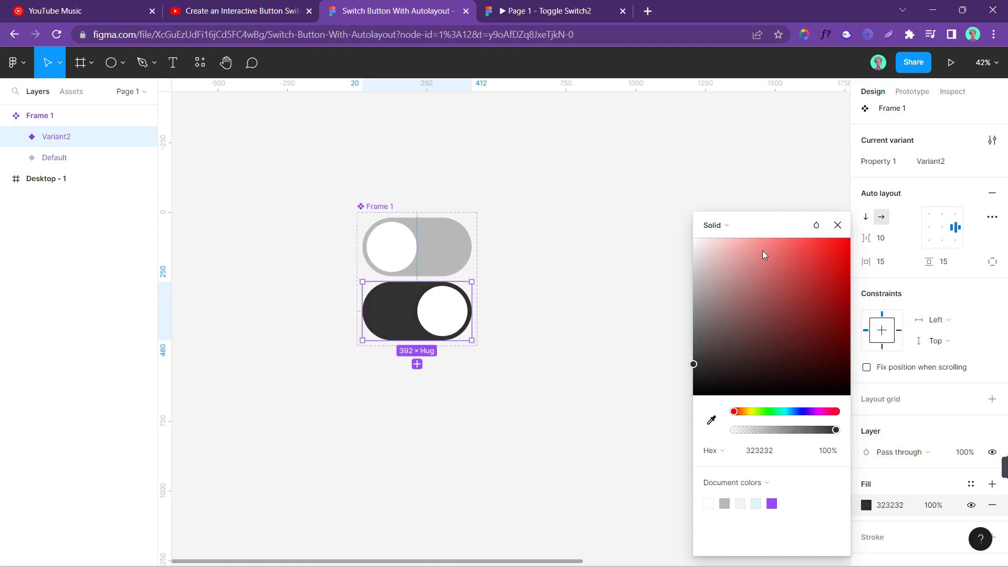
pyautogui.click(838, 224)
pyautogui.click(660, 288)
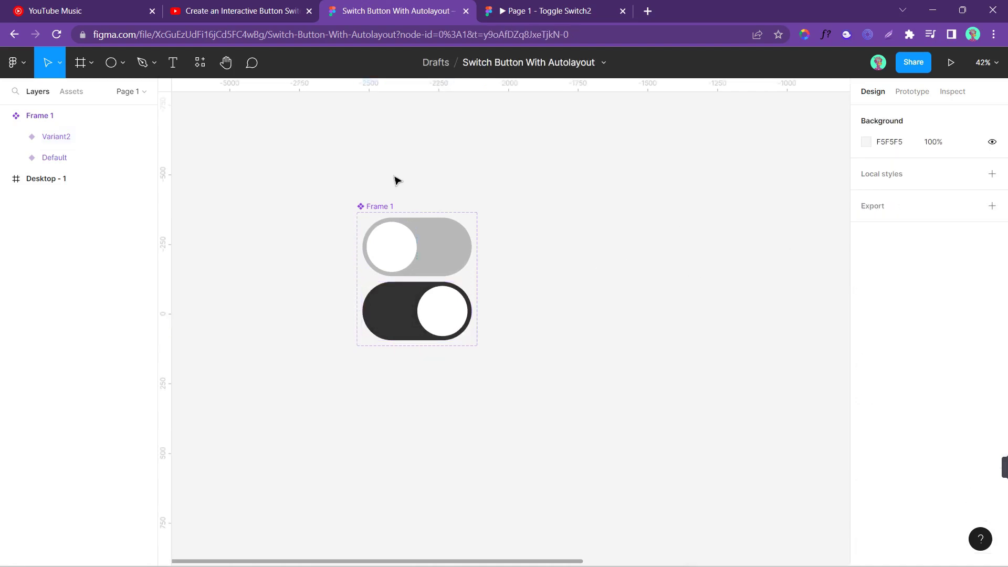
pyautogui.click(373, 207)
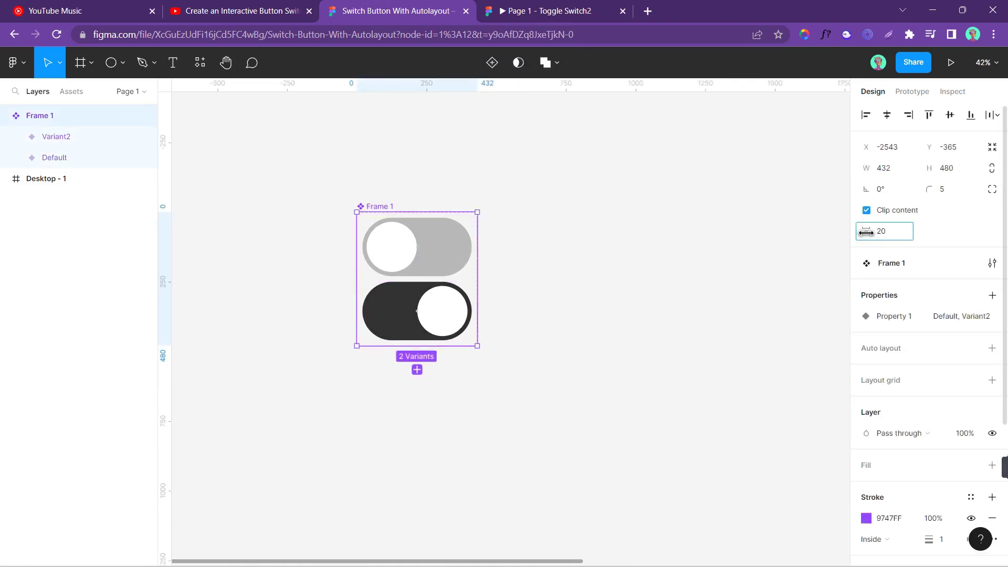
# Step: Set the variant spacing to 60 and extend the component set to about 556 tall
pyautogui.moveTo(867, 232); pyautogui.dragTo(918, 253)
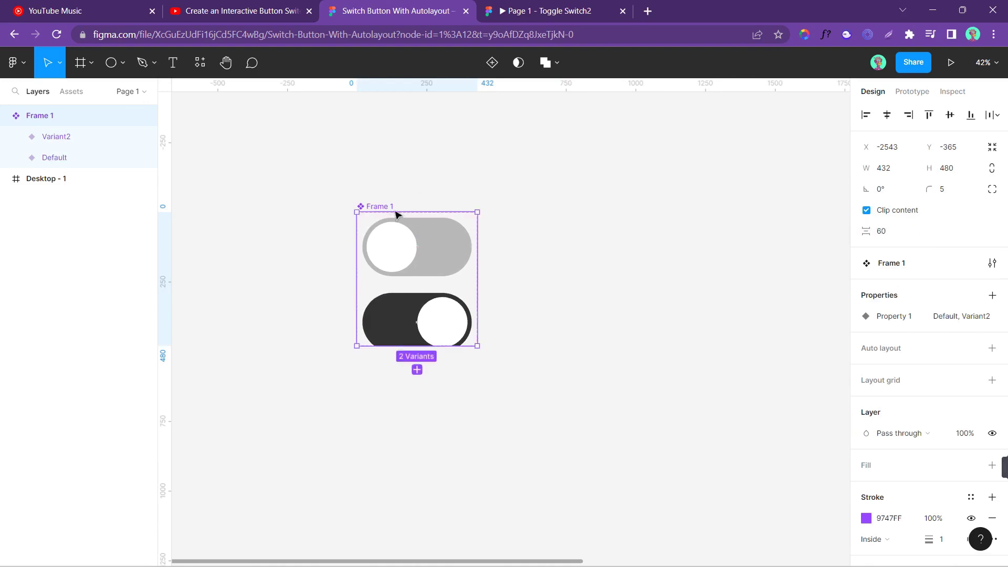
pyautogui.moveTo(468, 347); pyautogui.dragTo(468, 366)
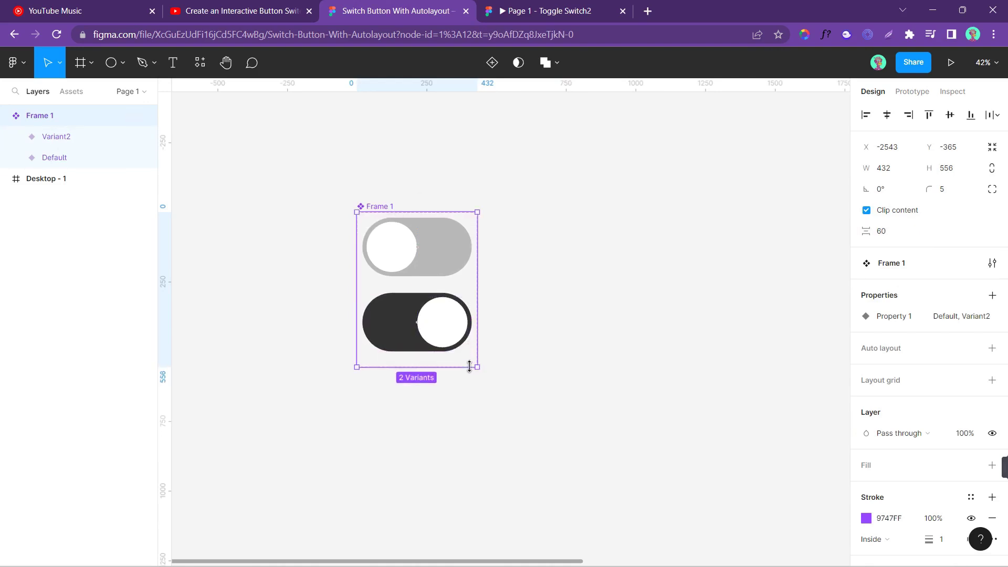
pyautogui.click(576, 286)
pyautogui.scroll(3, 504, 300)
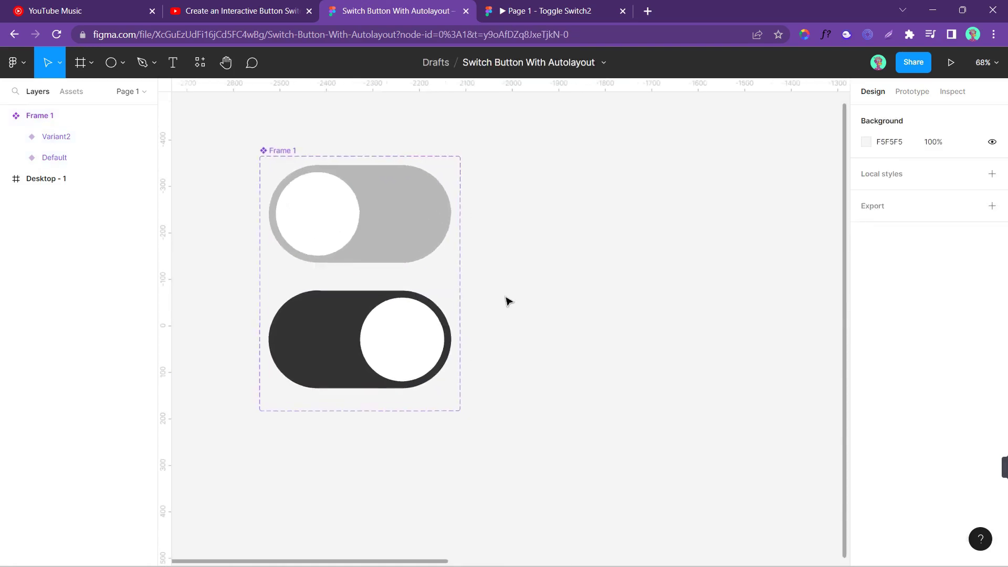
pyautogui.click(380, 202)
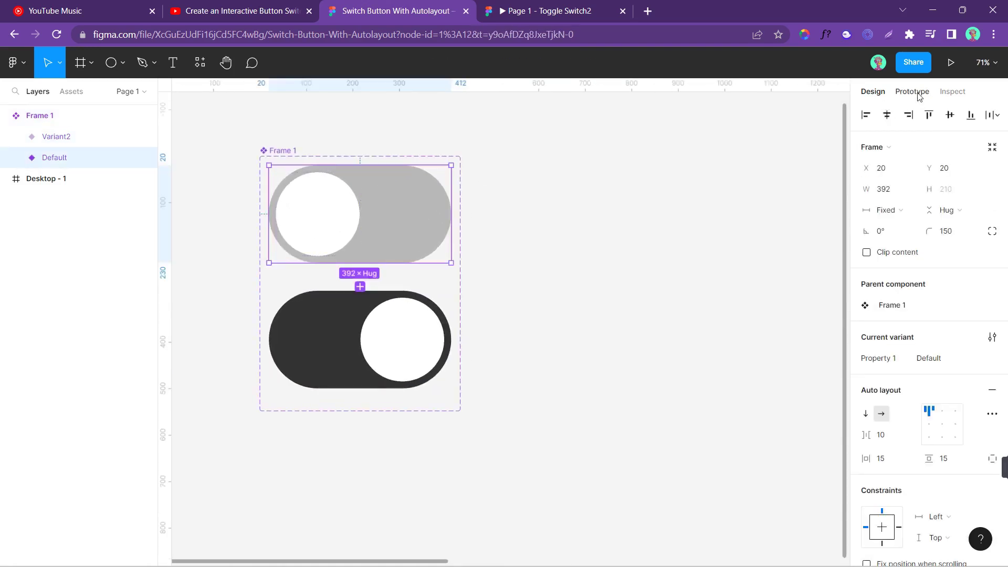
# Step: Link Default to Variant2 on click with a Smart animate transition
pyautogui.click(912, 92)
pyautogui.moveTo(361, 266); pyautogui.dragTo(365, 299)
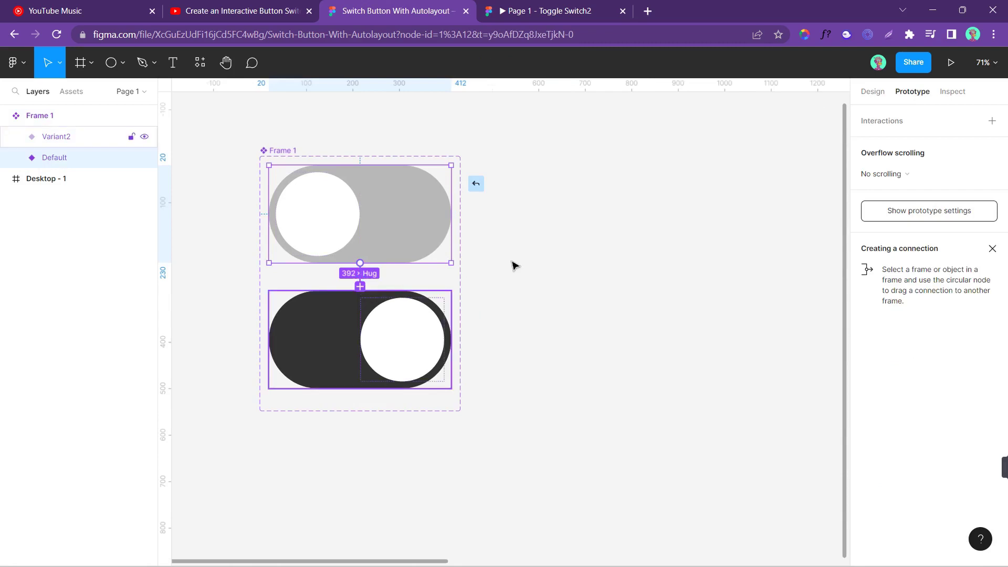
pyautogui.click(750, 175)
pyautogui.click(746, 174)
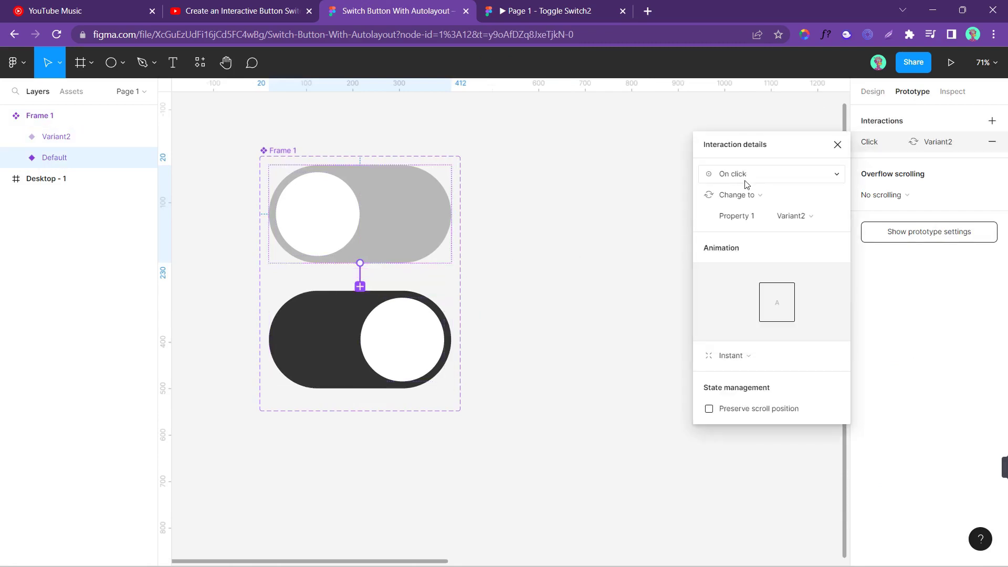
pyautogui.click(742, 357)
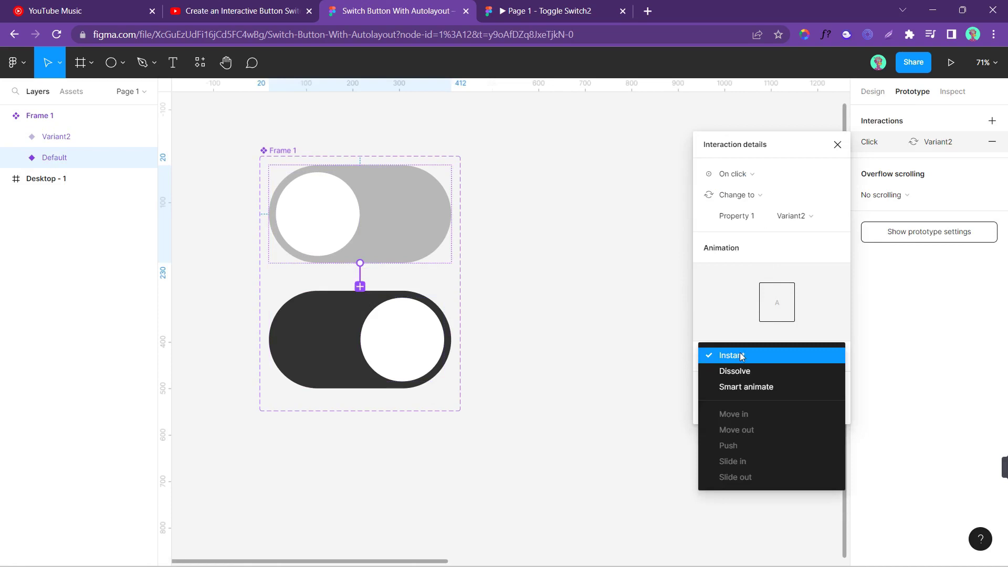
pyautogui.click(778, 387)
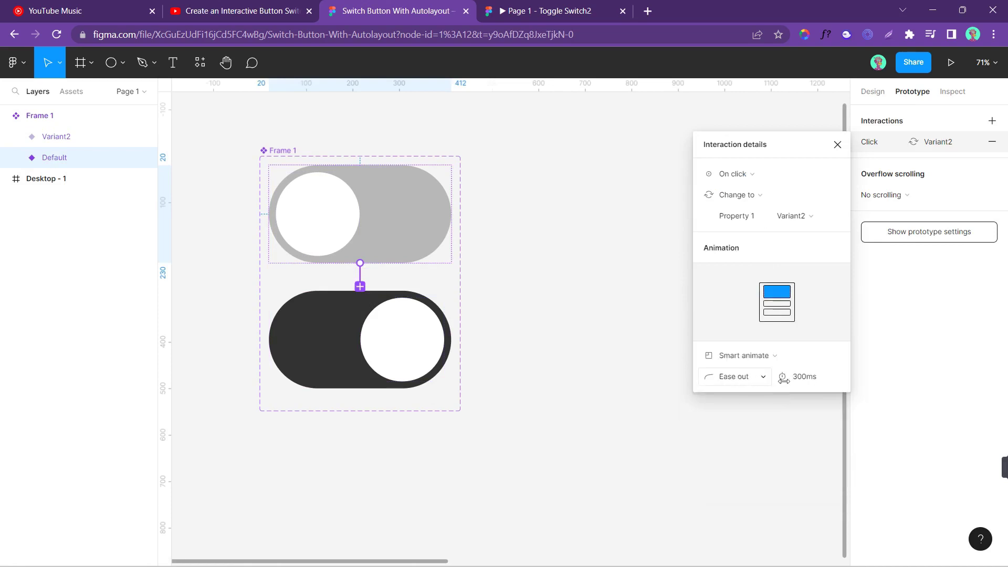
pyautogui.click(577, 282)
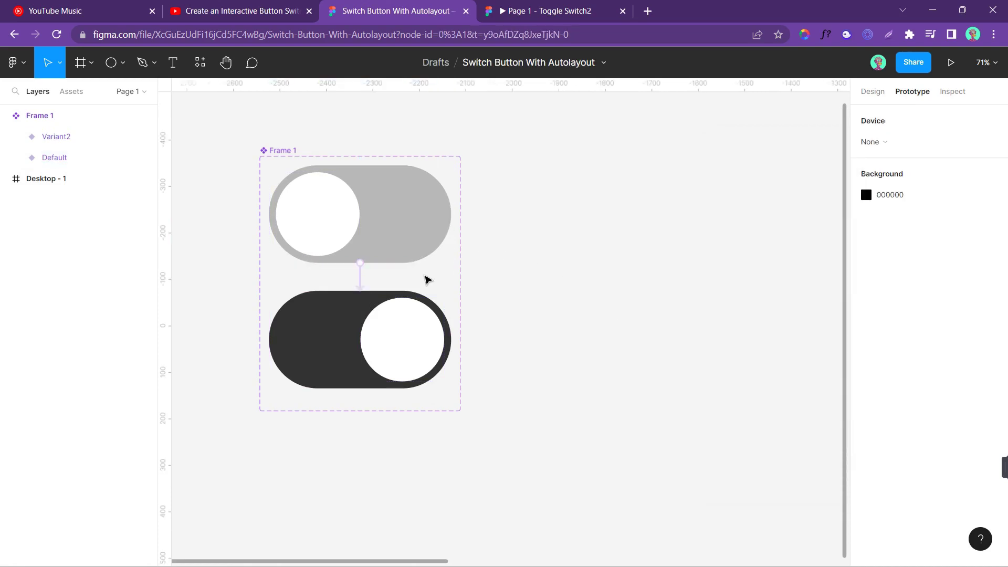
# Step: Link Variant2 back to Default on click with smart animate, ease out, 300ms
pyautogui.click(352, 313)
pyautogui.moveTo(370, 290); pyautogui.dragTo(376, 263)
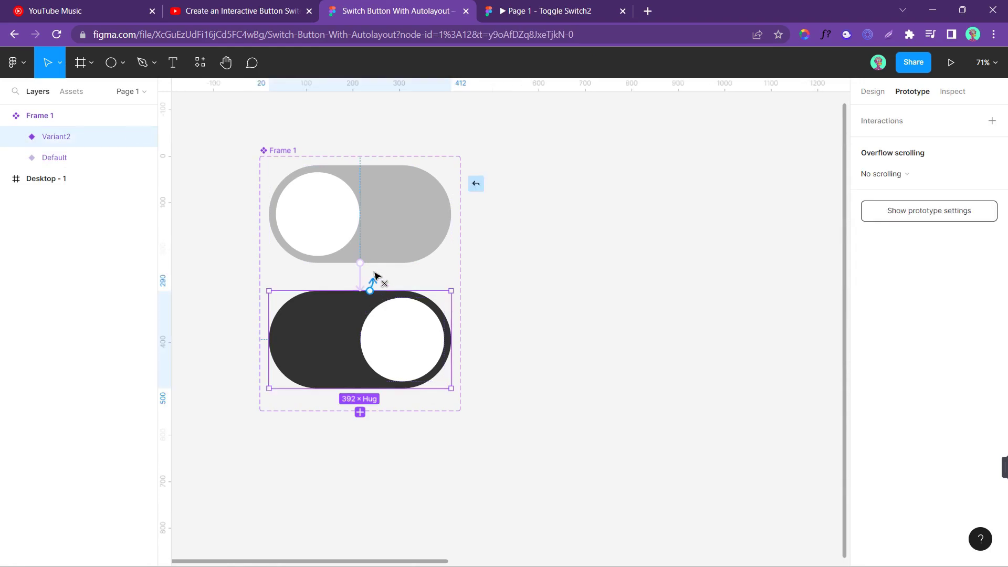
pyautogui.click(797, 174)
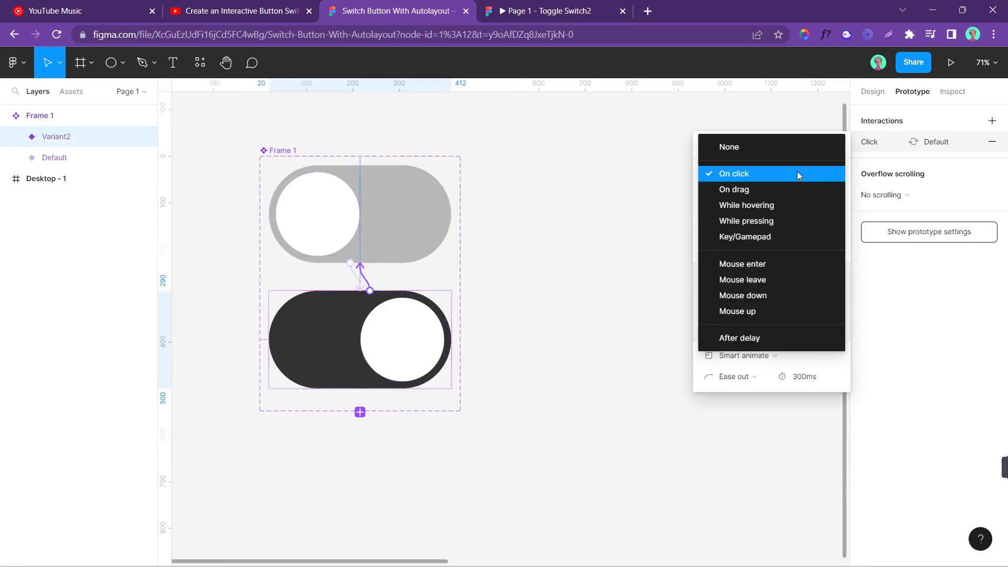
pyautogui.click(756, 173)
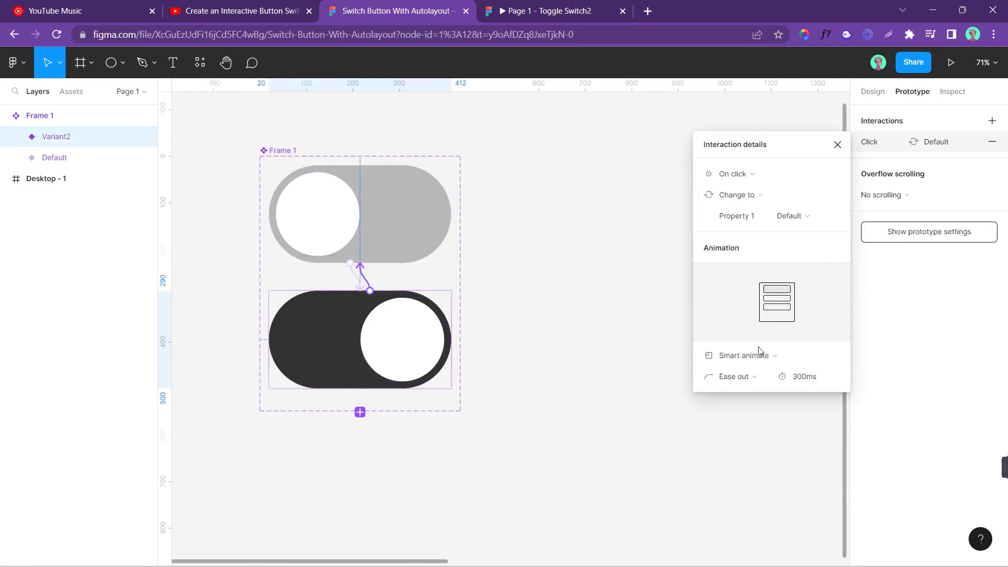
pyautogui.click(608, 279)
pyautogui.click(378, 197)
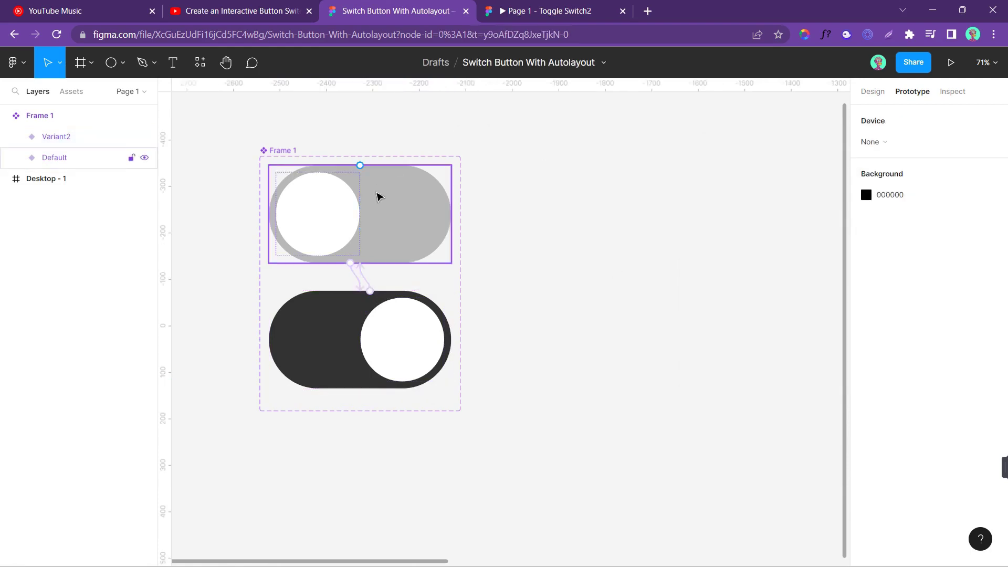
# Step: Set the two variants' property values to off and on
pyautogui.click(873, 92)
pyautogui.click(931, 359)
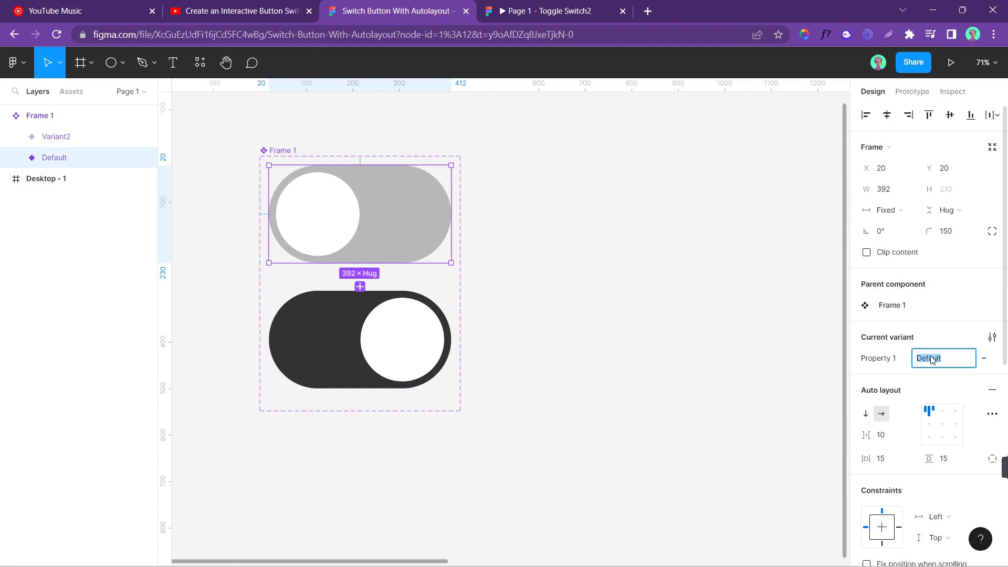
pyautogui.press('Return')
pyautogui.click(340, 331)
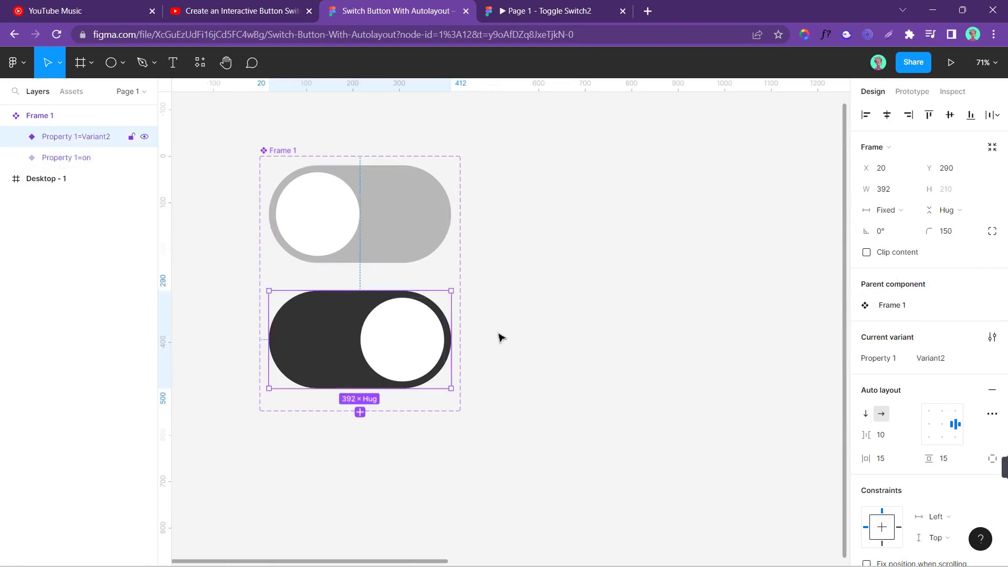
pyautogui.click(940, 364)
pyautogui.write('off')
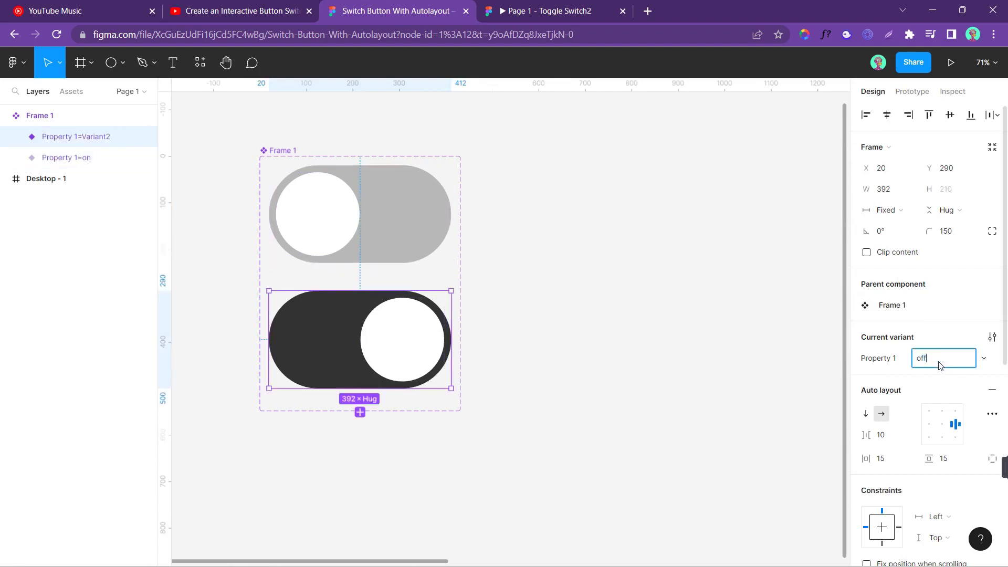
pyautogui.press('Return')
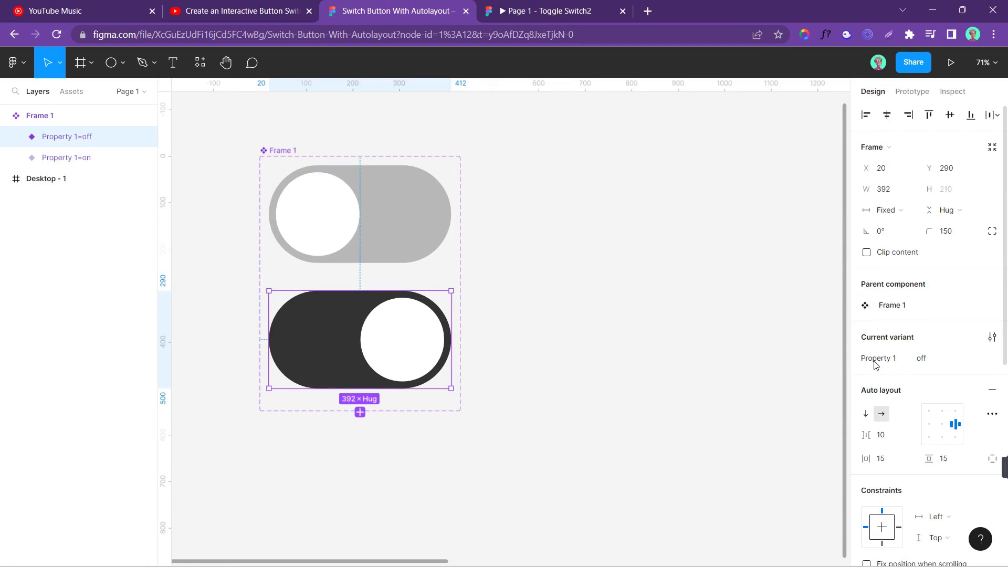
# Step: Rename the component set 'Switch Button' and its Property 1 to 'State'
pyautogui.doubleClick(275, 152)
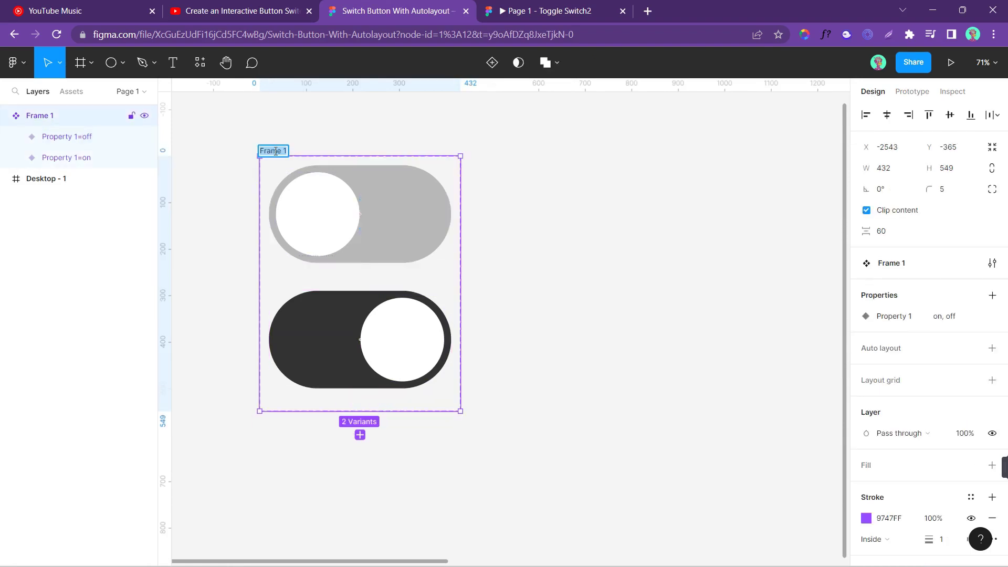
pyautogui.write('Switch Button')
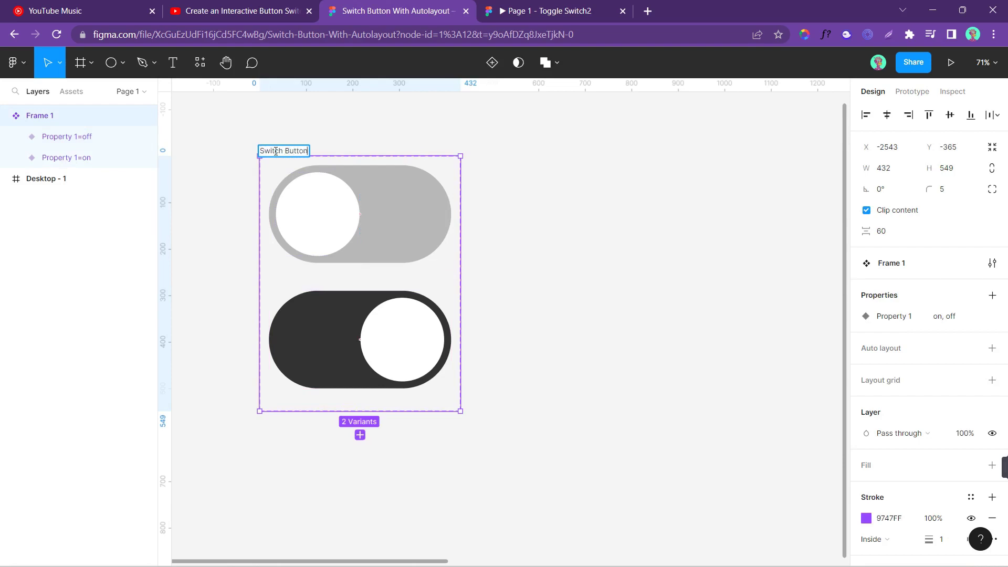
pyautogui.press('Return')
pyautogui.doubleClick(893, 318)
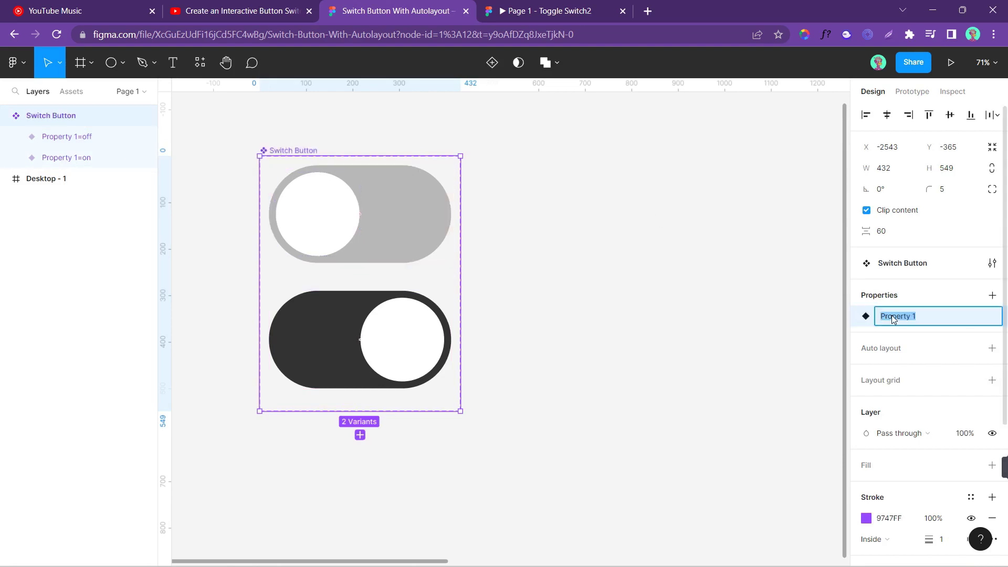
pyautogui.write('State')
pyautogui.press('Return')
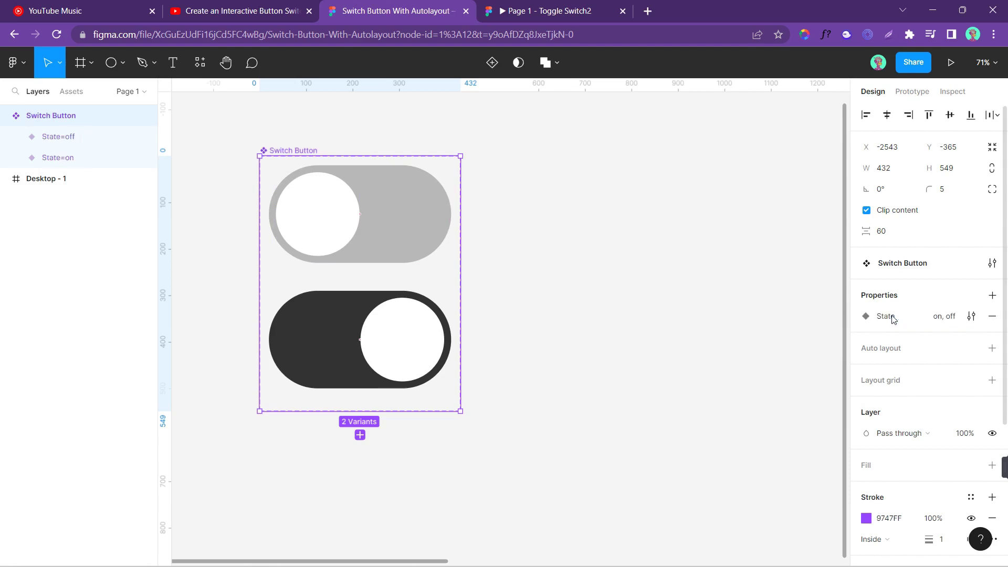
pyautogui.click(342, 313)
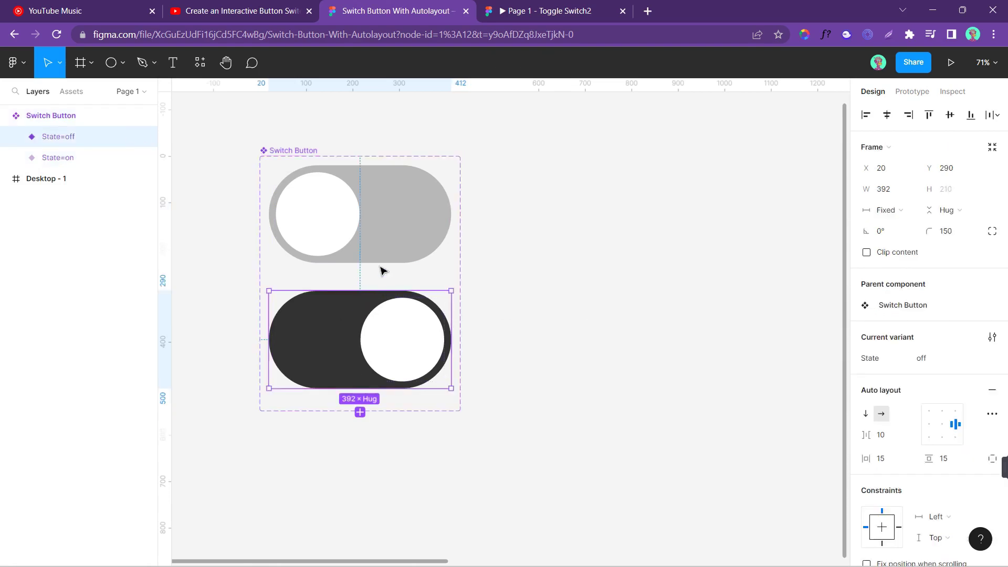
pyautogui.click(405, 247)
# Step: Show the local components in the Assets panel
pyautogui.click(580, 243)
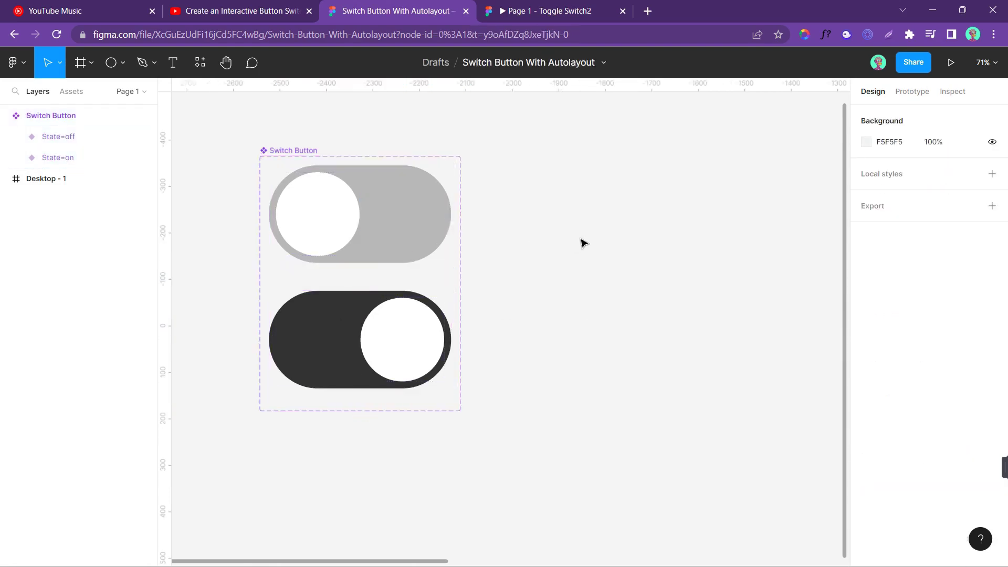
pyautogui.hscroll(1, 580, 243)
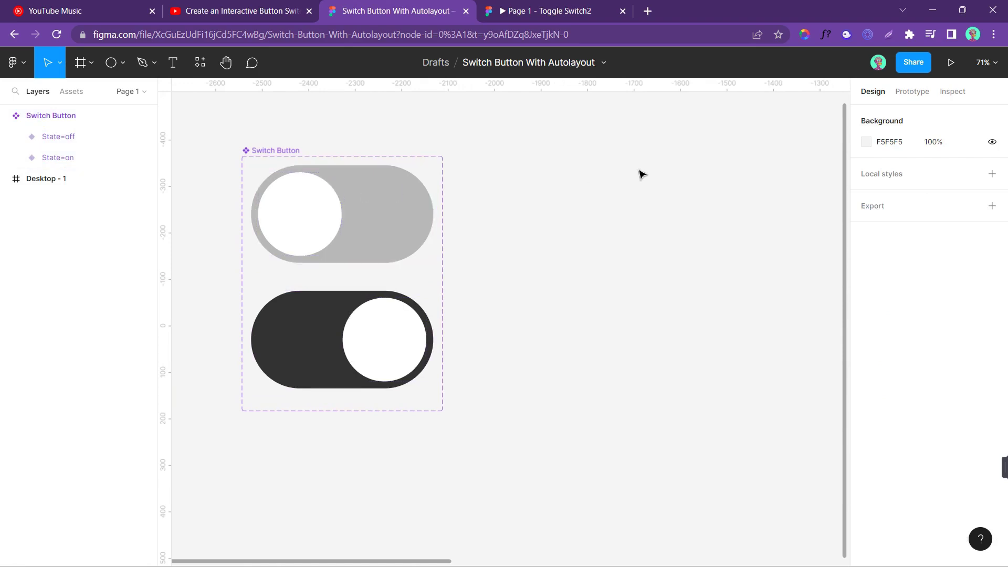
pyautogui.click(369, 204)
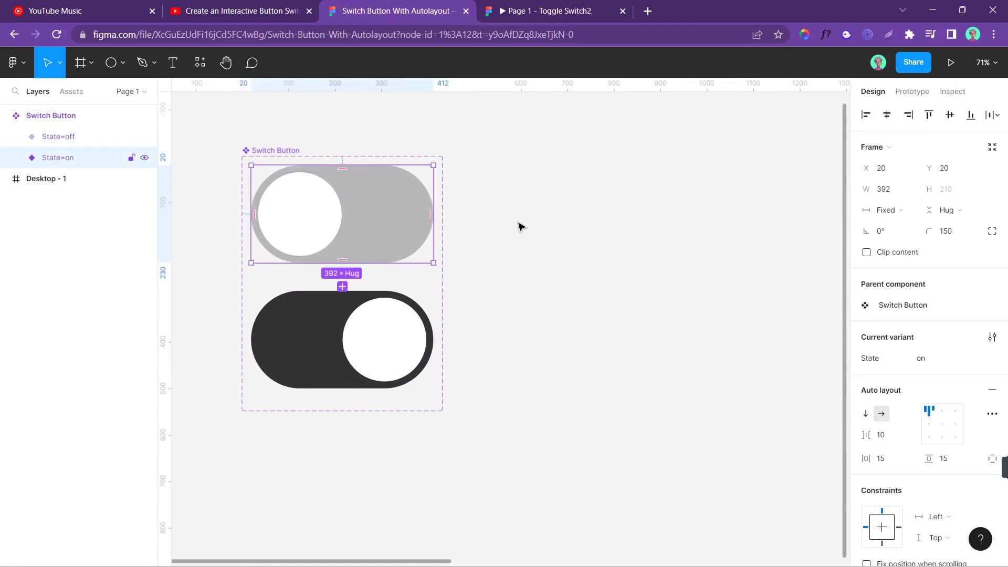
pyautogui.click(554, 216)
pyautogui.scroll(-2, 554, 216)
pyautogui.scroll(-2, 553, 216)
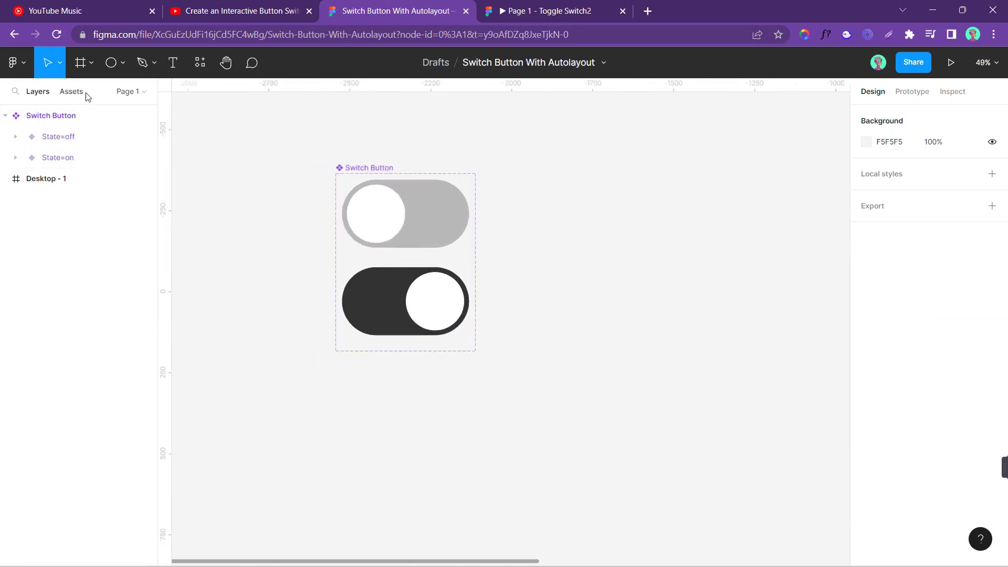
pyautogui.click(73, 92)
# Step: Place a Switch Button instance in Desktop - 1, centre it horizontally, and preview the prototype
pyautogui.hscroll(5, 756, 247)
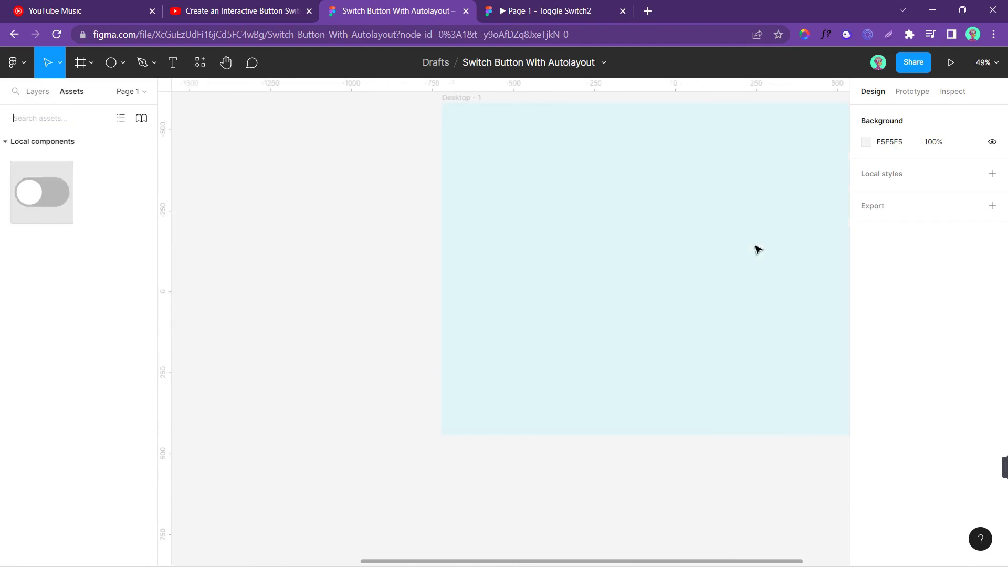
pyautogui.hscroll(5, 583, 182)
pyautogui.moveTo(43, 185)
pyautogui.mouseDown()
pyautogui.moveTo(563, 233)
pyautogui.moveTo(637, 254)
pyautogui.mouseUp()
pyautogui.click(890, 116)
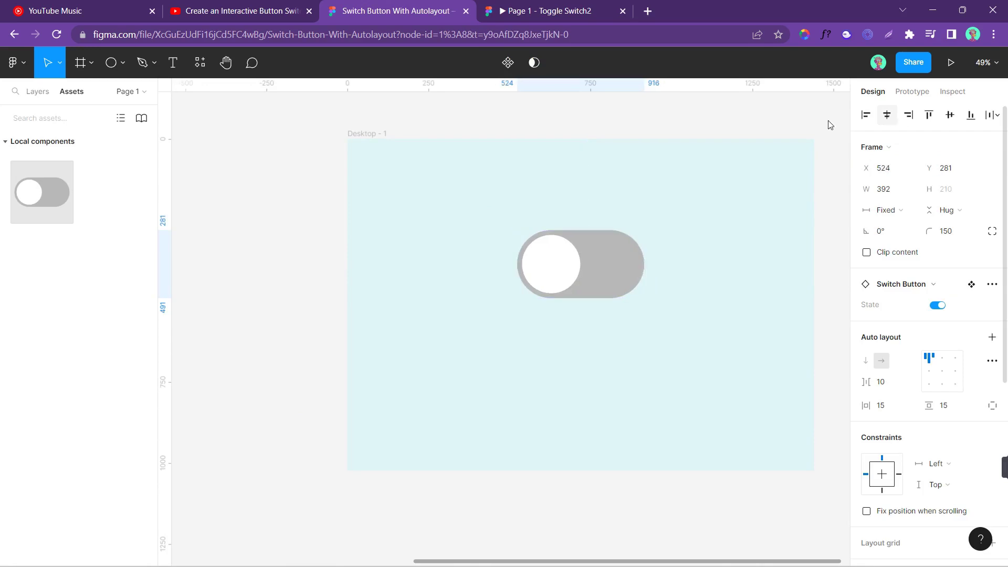
pyautogui.click(368, 134)
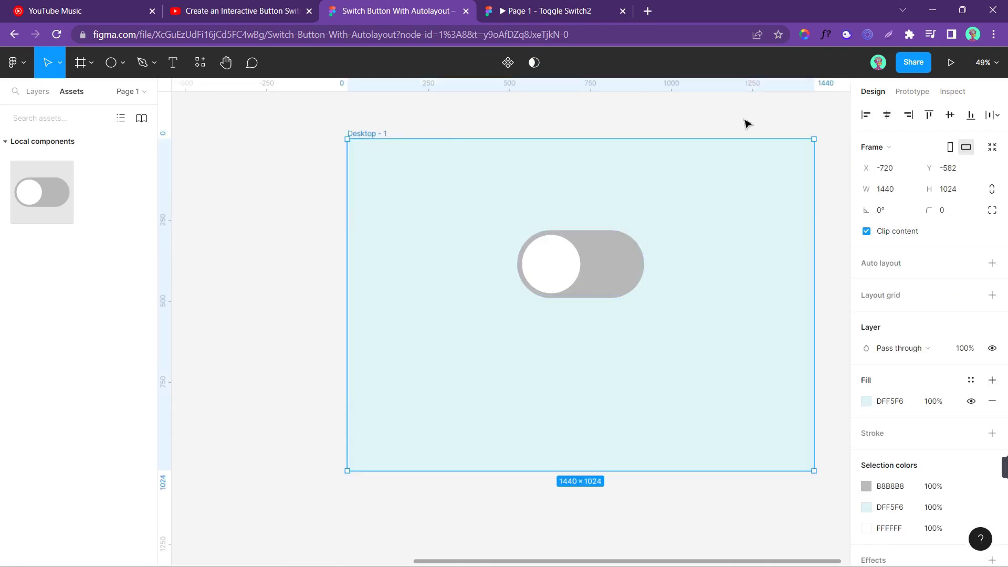
pyautogui.click(950, 63)
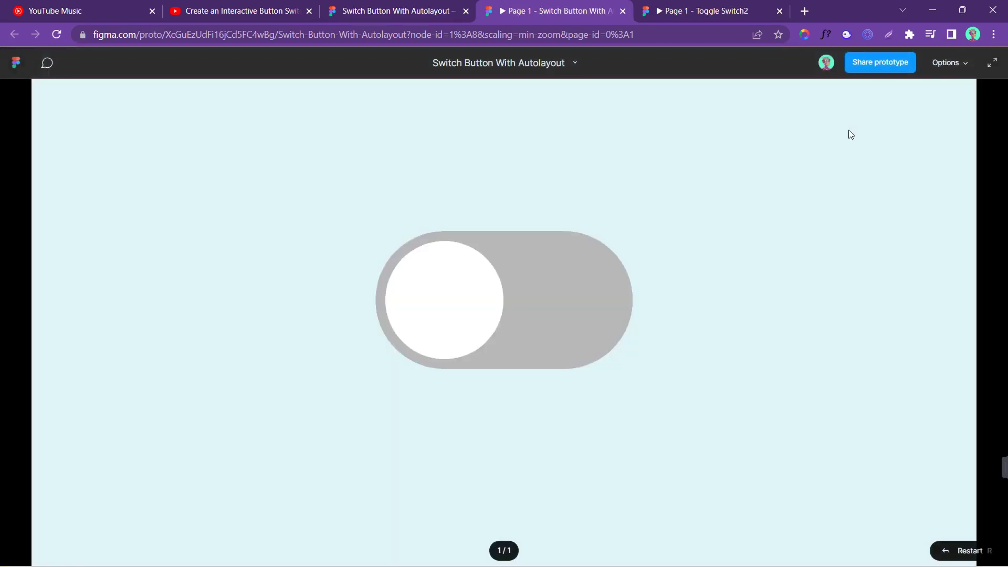
# Step: Toggle the switch repeatedly in the prototype to check its off/on smart-animate transition
pyautogui.click(477, 309)
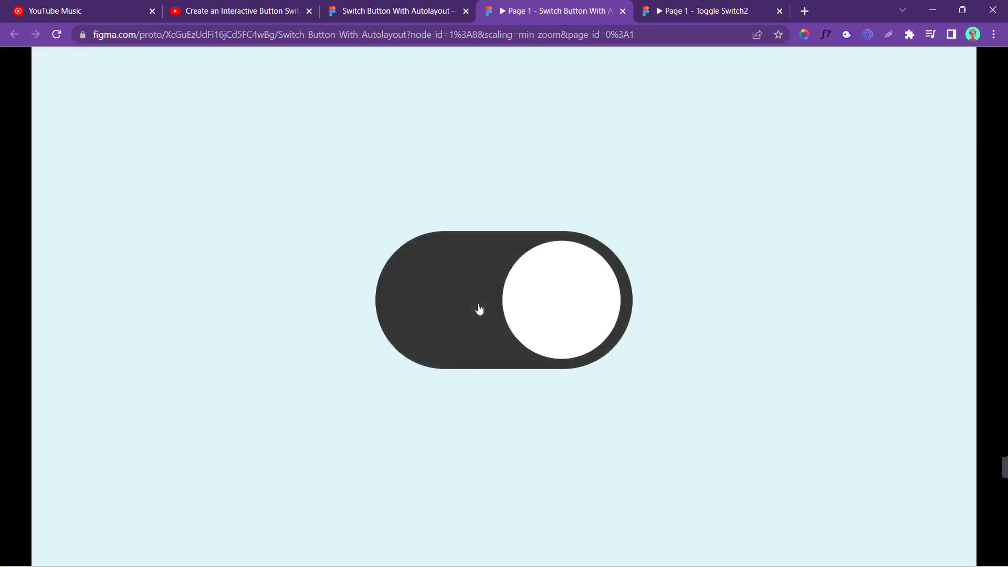
pyautogui.click(546, 307)
pyautogui.click(481, 310)
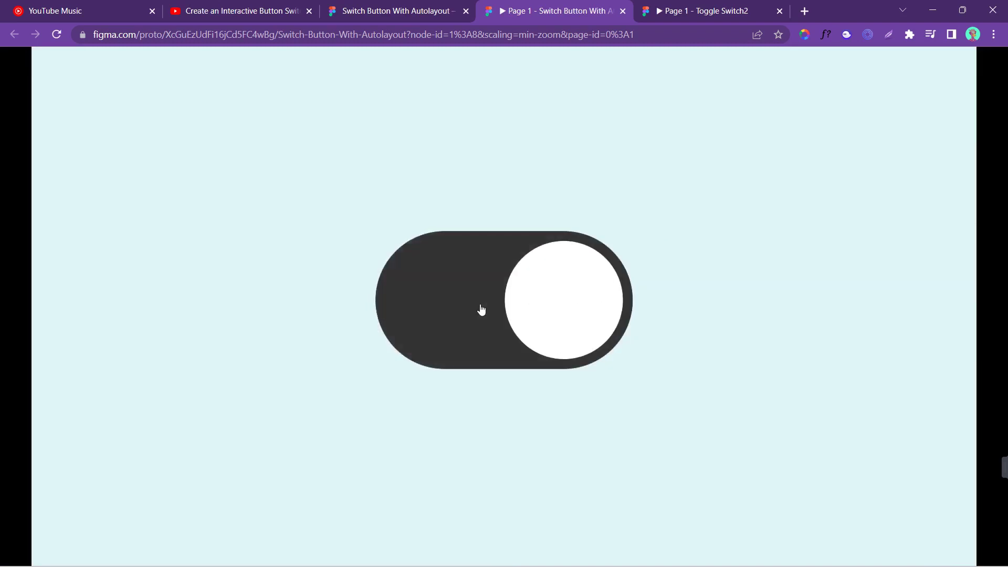
pyautogui.click(454, 310)
pyautogui.click(564, 309)
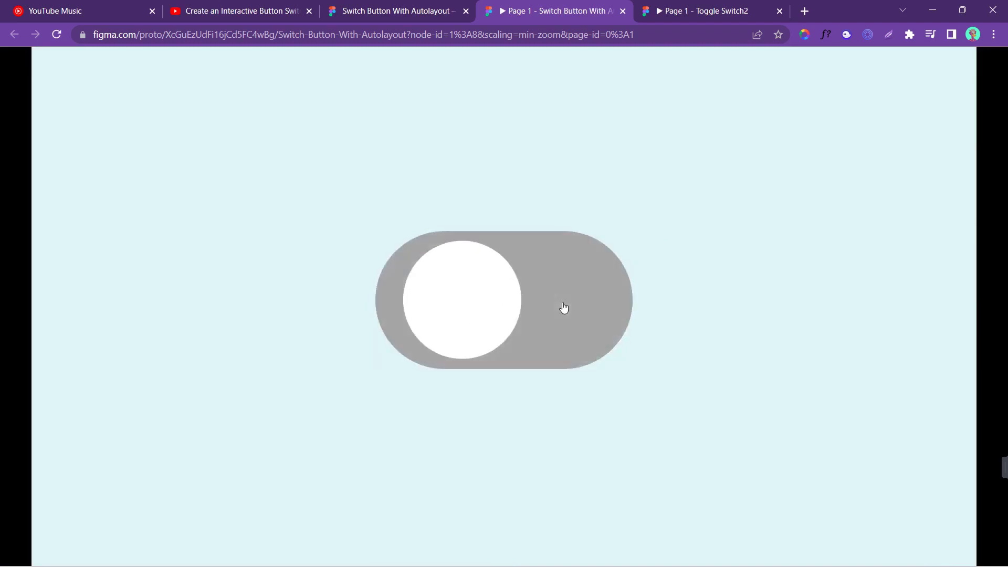
pyautogui.click(461, 310)
pyautogui.click(461, 309)
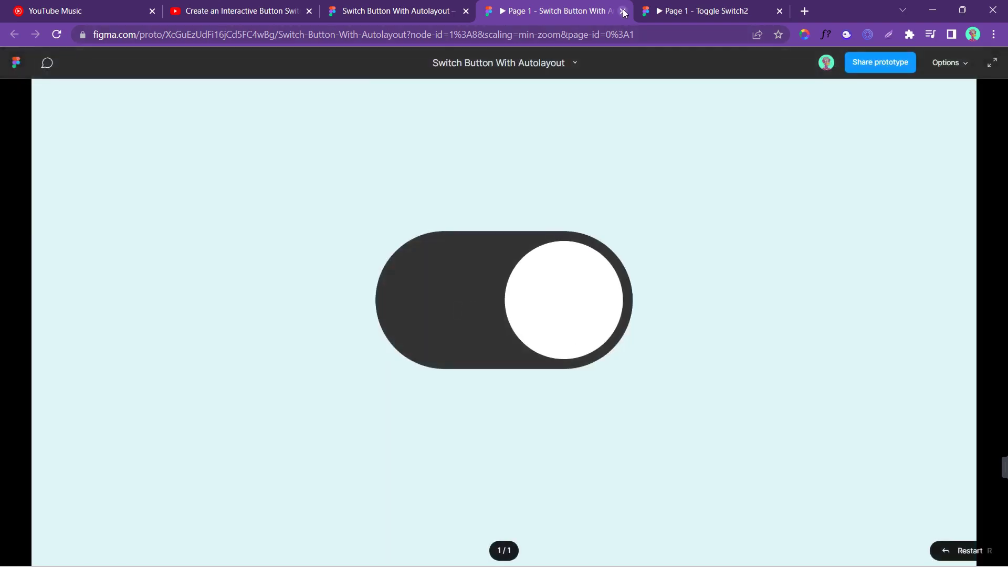
# Step: Close the old Toggle Switch2 and current prototype tabs, returning to the design file
pyautogui.click(779, 11)
pyautogui.click(399, 11)
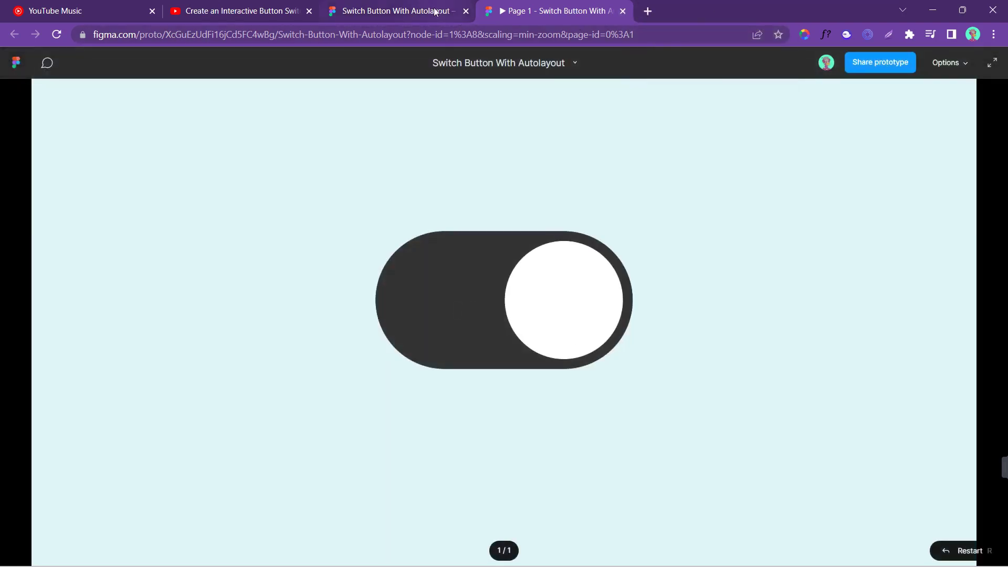
pyautogui.click(623, 13)
pyautogui.click(309, 158)
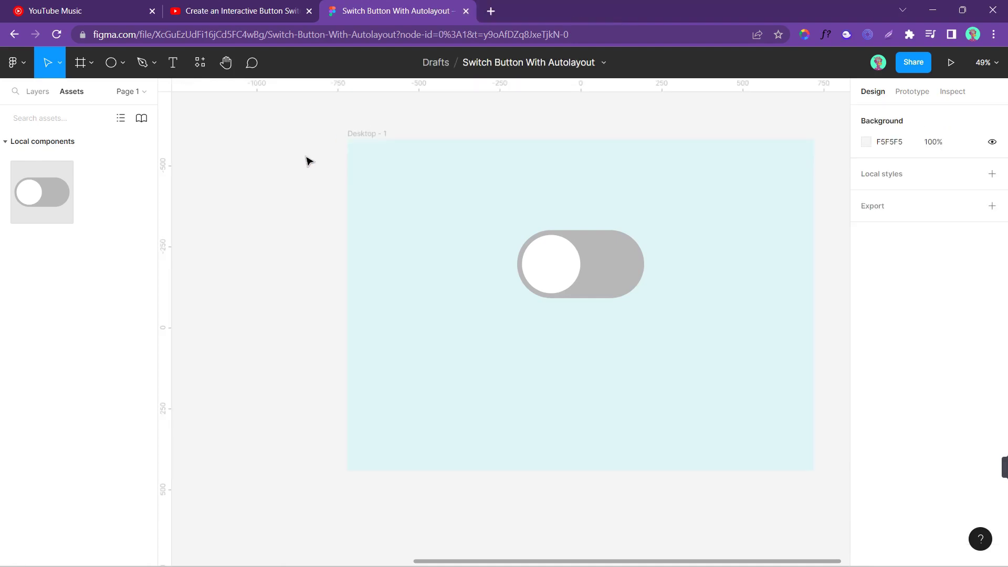
pyautogui.hscroll(-10, 309, 157)
pyautogui.click(428, 220)
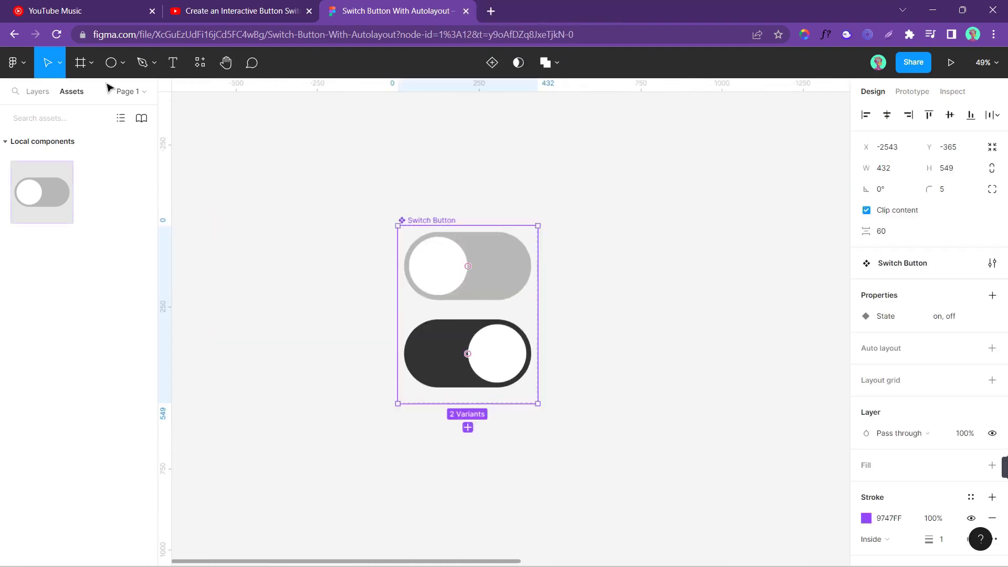
pyautogui.click(38, 92)
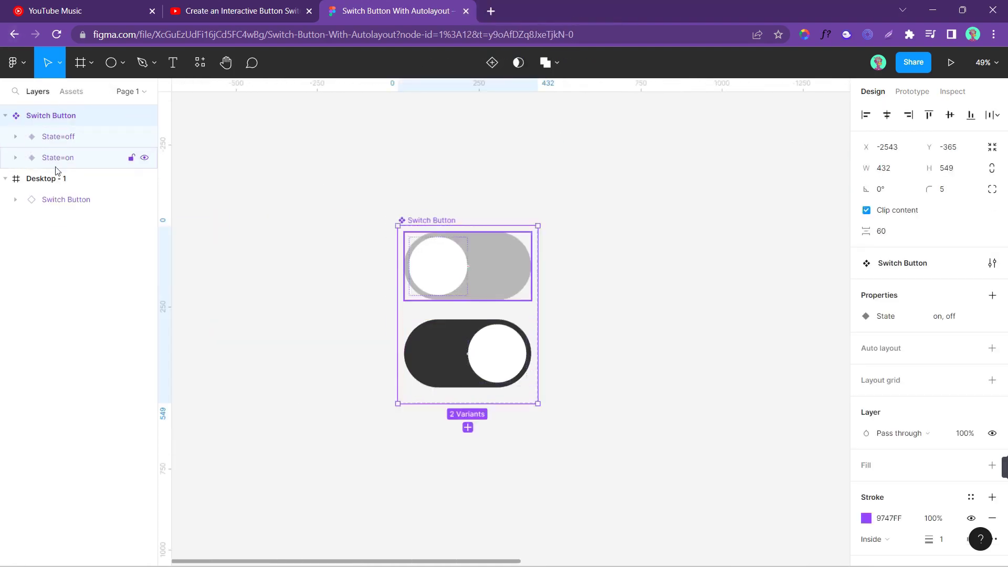
pyautogui.click(419, 211)
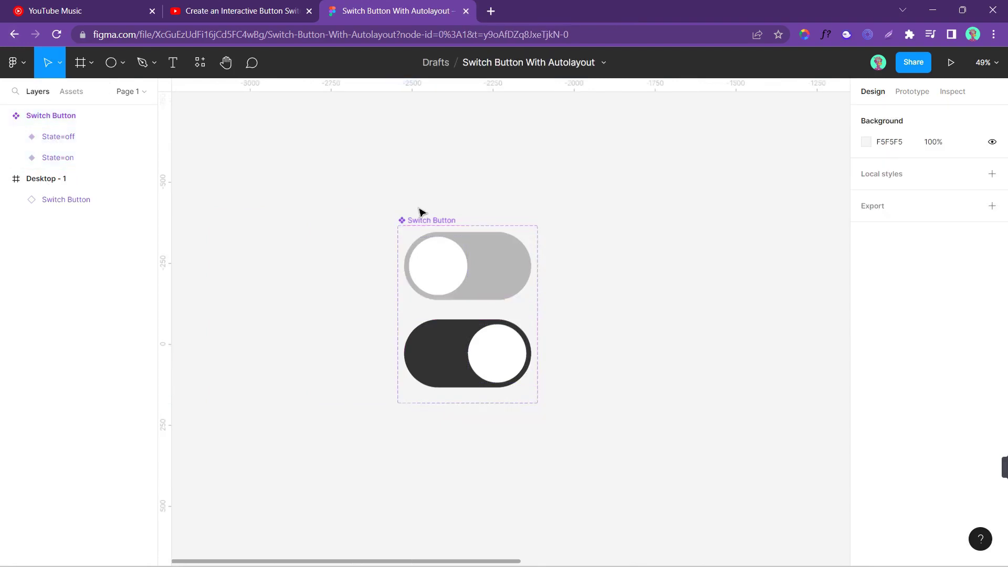
pyautogui.click(478, 220)
pyautogui.hscroll(5, 578, 211)
pyautogui.hscroll(5, 672, 198)
pyautogui.click(613, 261)
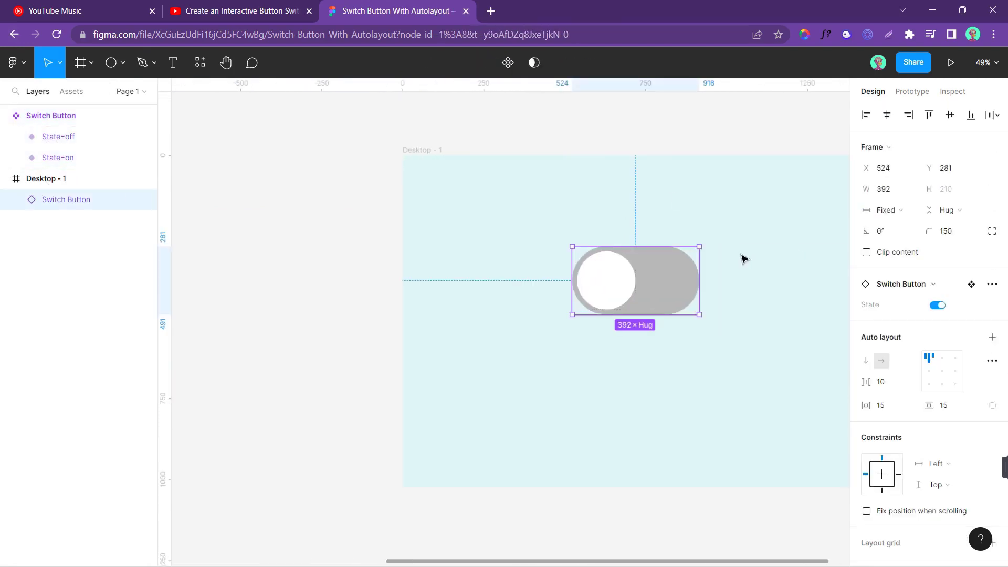
pyautogui.click(938, 305)
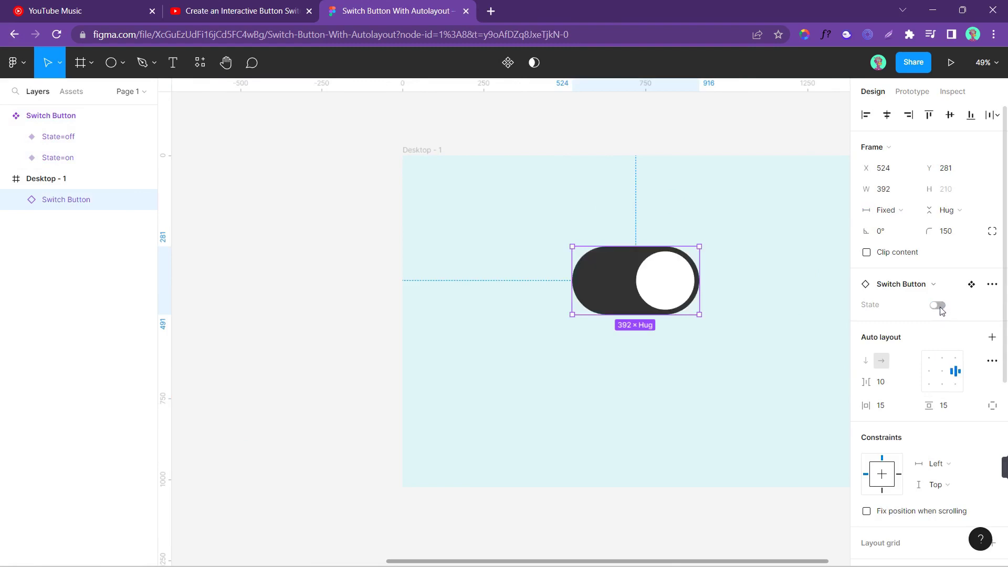
pyautogui.click(938, 305)
pyautogui.click(544, 144)
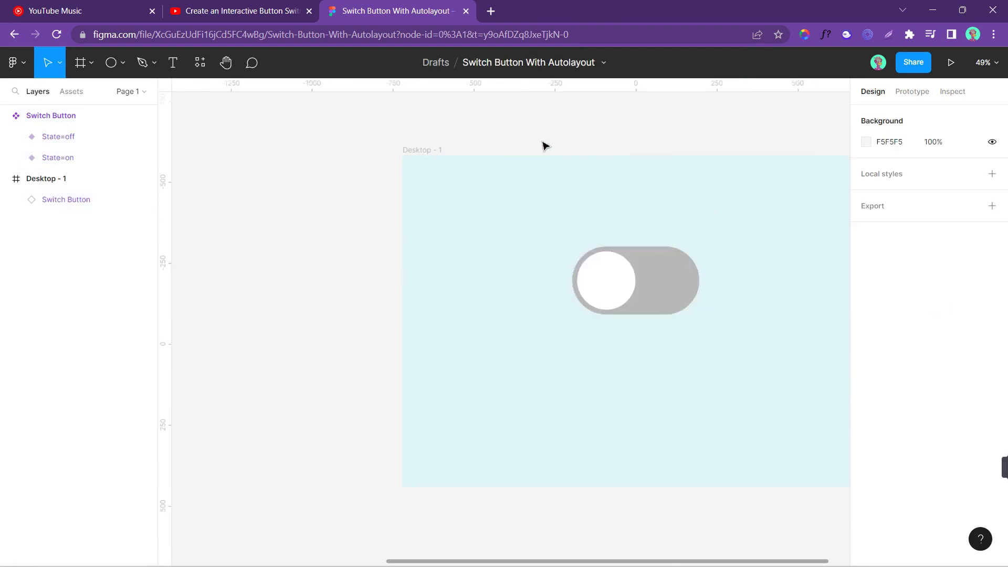